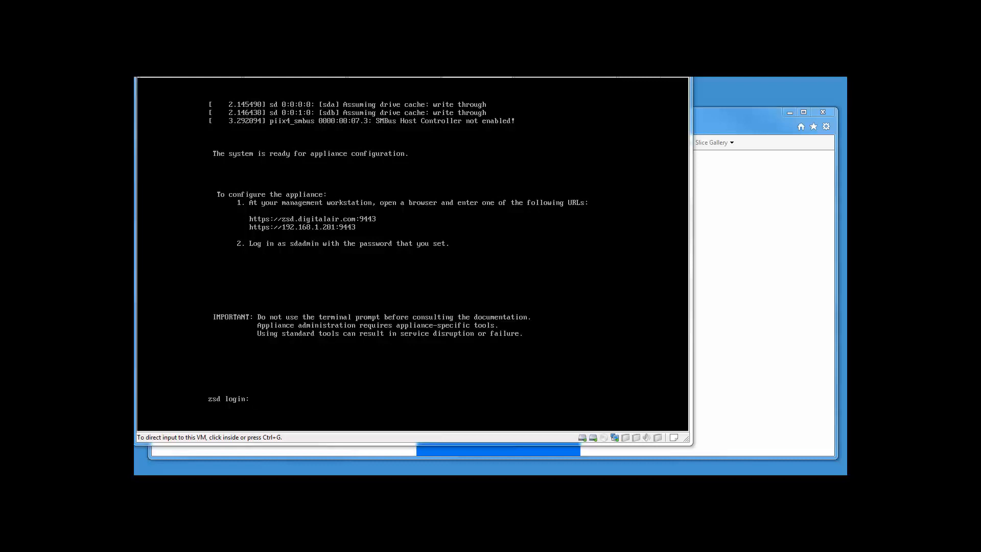
Step: Sign in to the appliance administration console with the administrator credentials
click(835, 139)
click(484, 361)
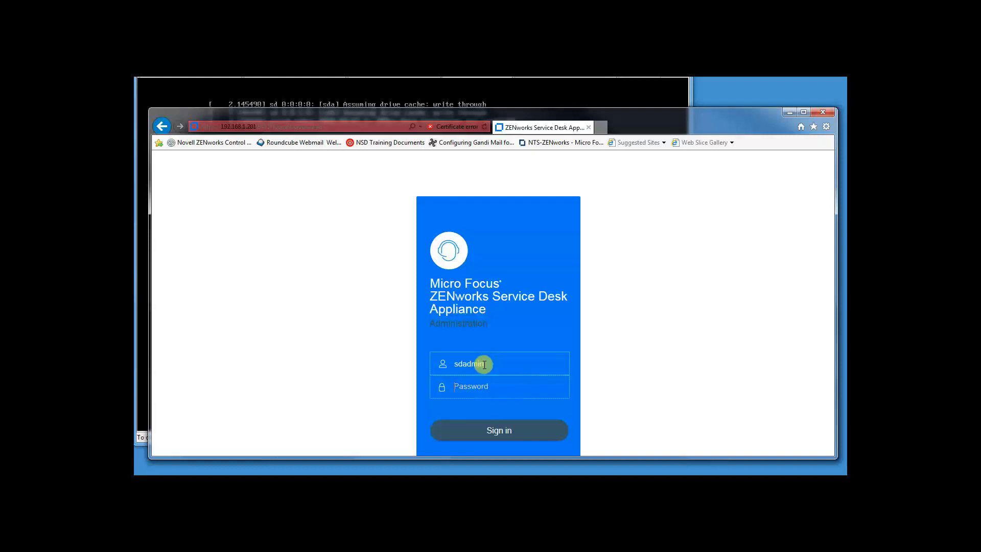
text(••••••)
key(Return)
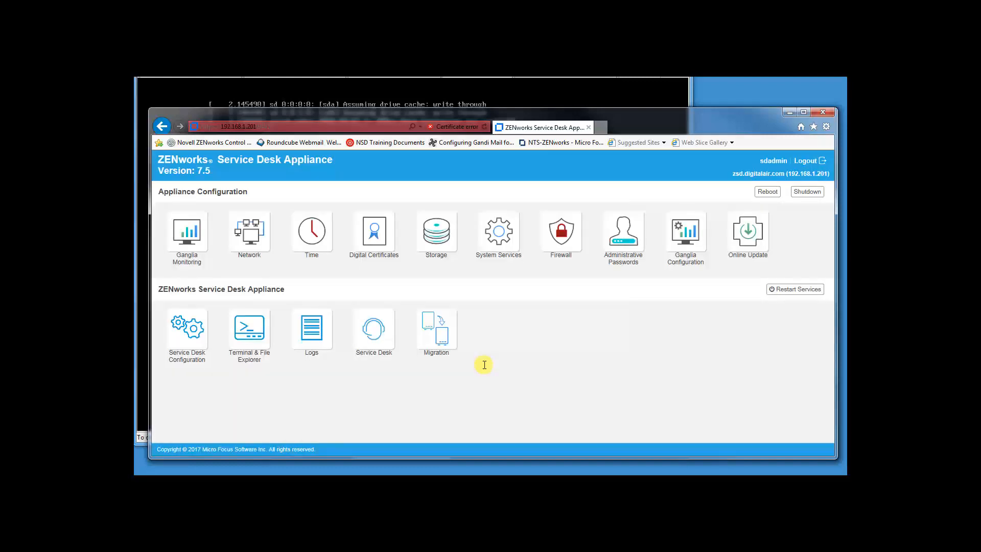
Step: Register the Online Update service with the contact e-mail and the activation key
click(746, 243)
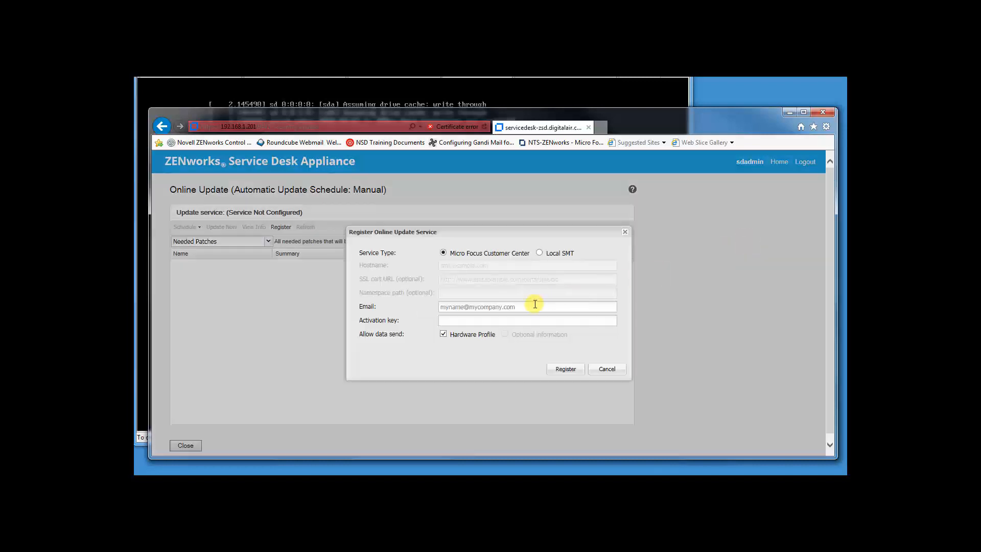
click(531, 305)
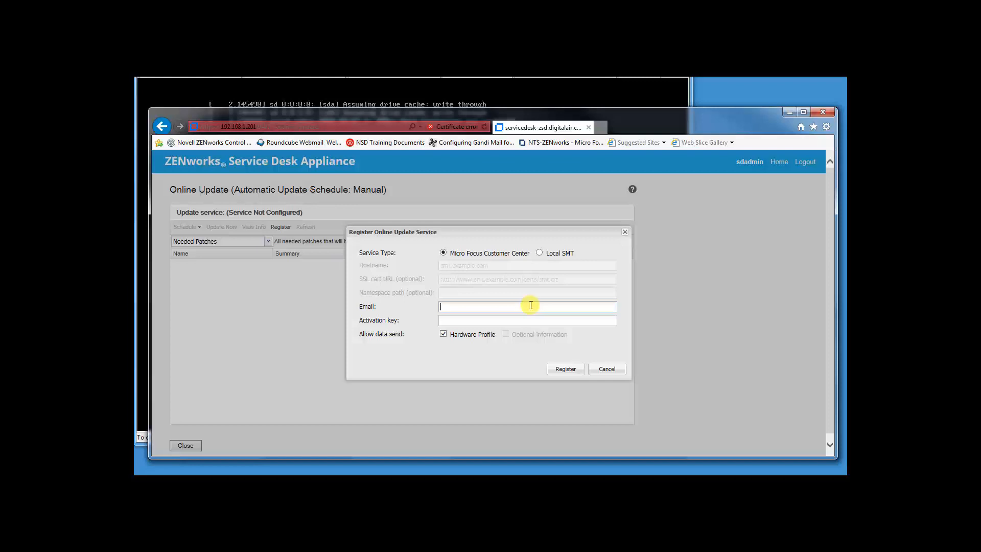
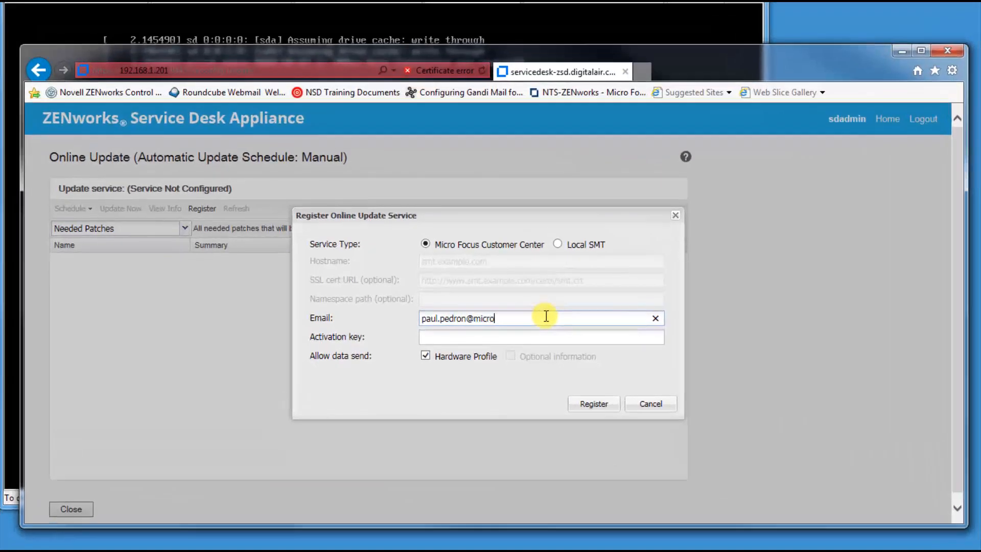
key(Tab)
key(ctrl+v)
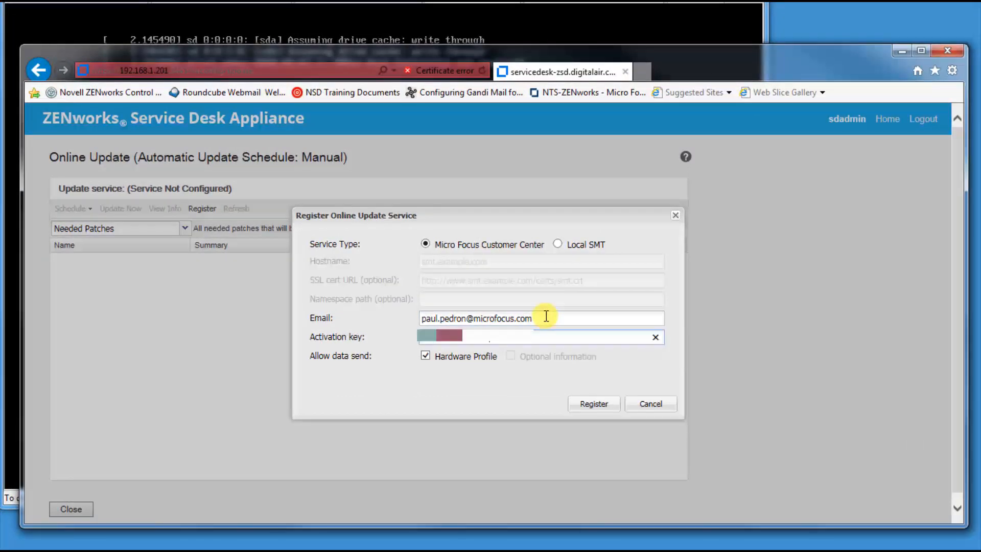
click(593, 403)
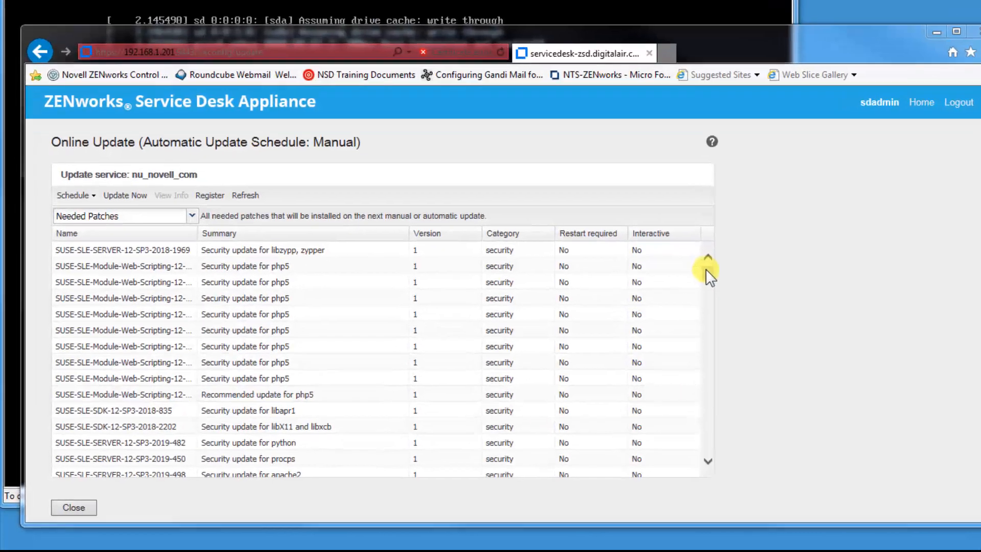
Step: Scroll the Needed Patches list down to the servicedesk-release 7.5 entry
drag(686, 280, 681, 444)
drag(941, 401, 942, 422)
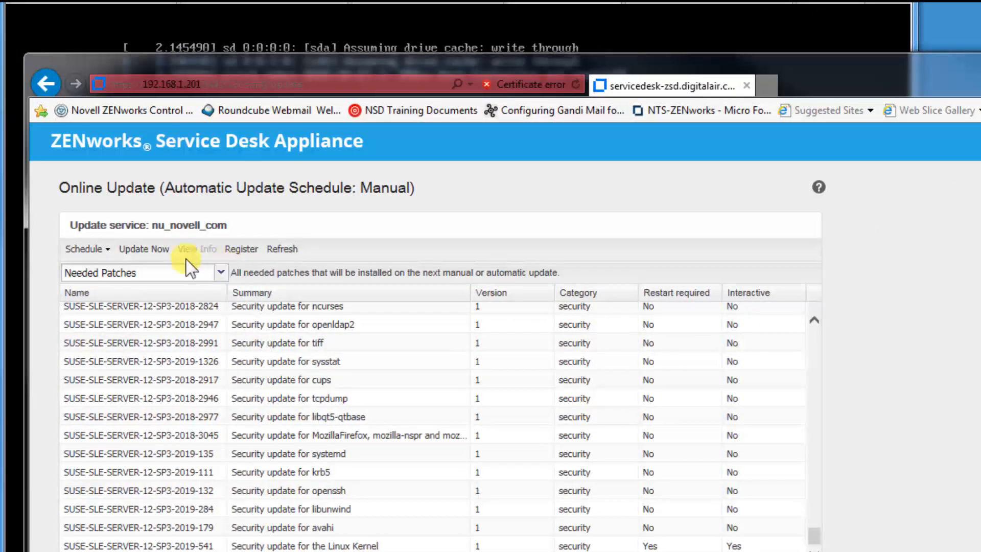
Step: Install all needed patches, auto-accepting licences and interactive patches, then list Installed Patches
click(153, 254)
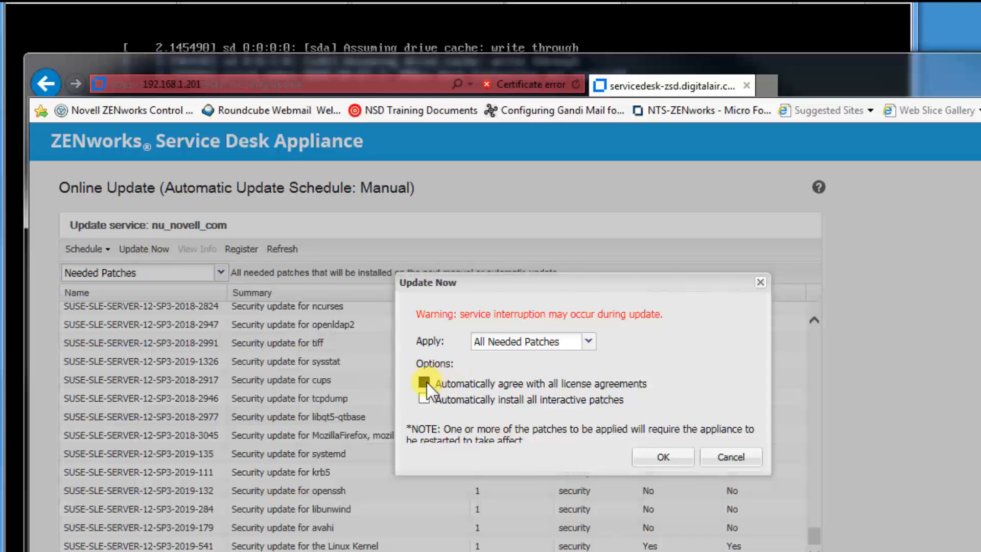
click(423, 399)
click(662, 456)
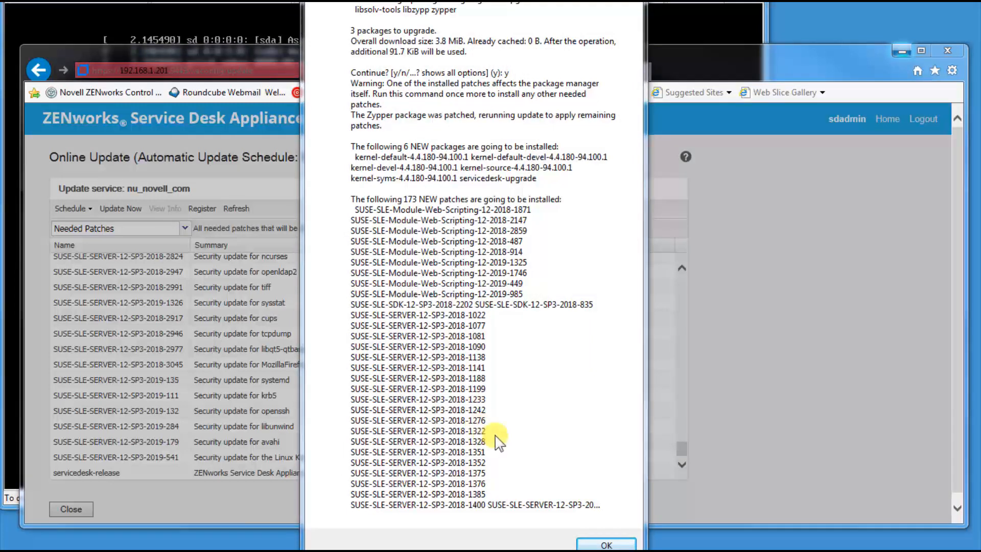
click(603, 545)
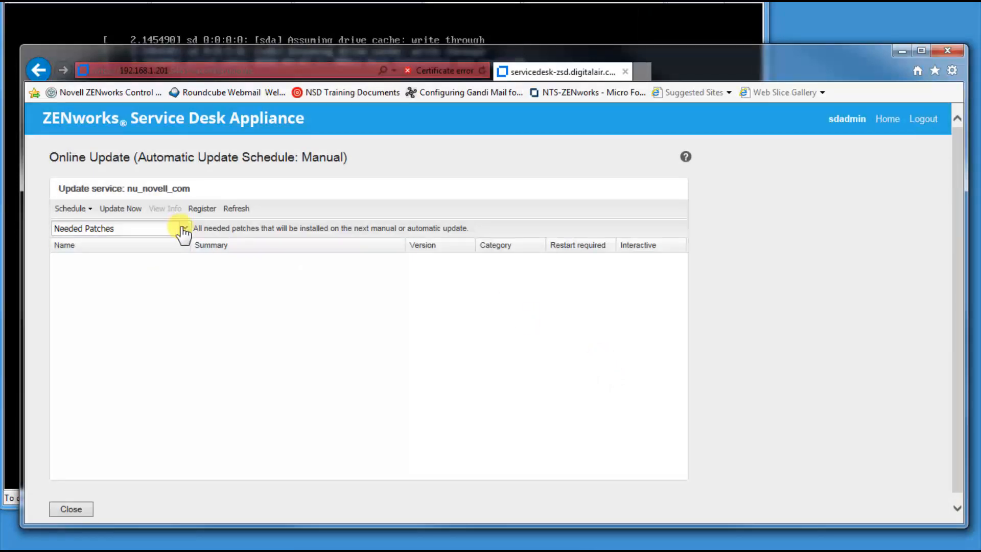
click(185, 229)
click(173, 243)
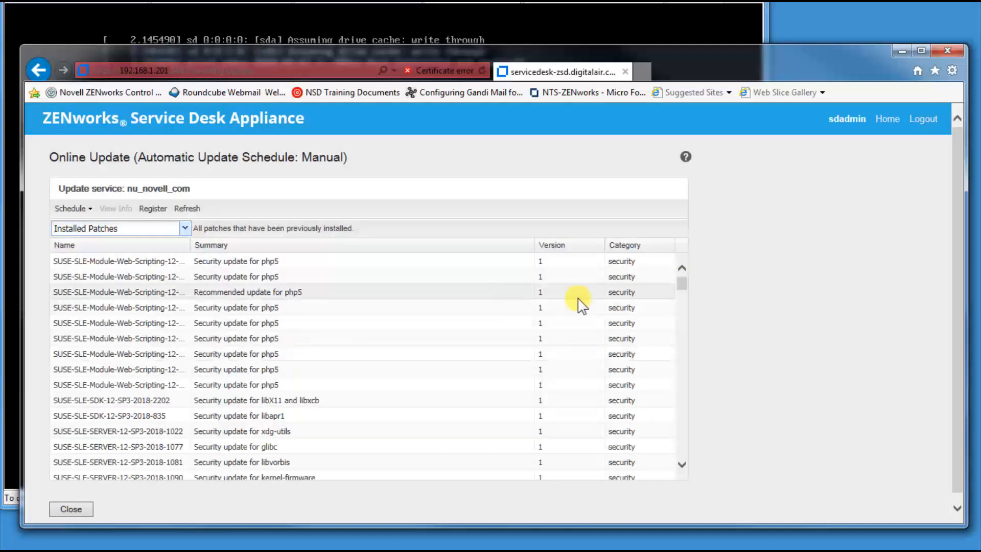
Step: Reboot the appliance from the home page and bring the VM console forward
drag(679, 280, 704, 468)
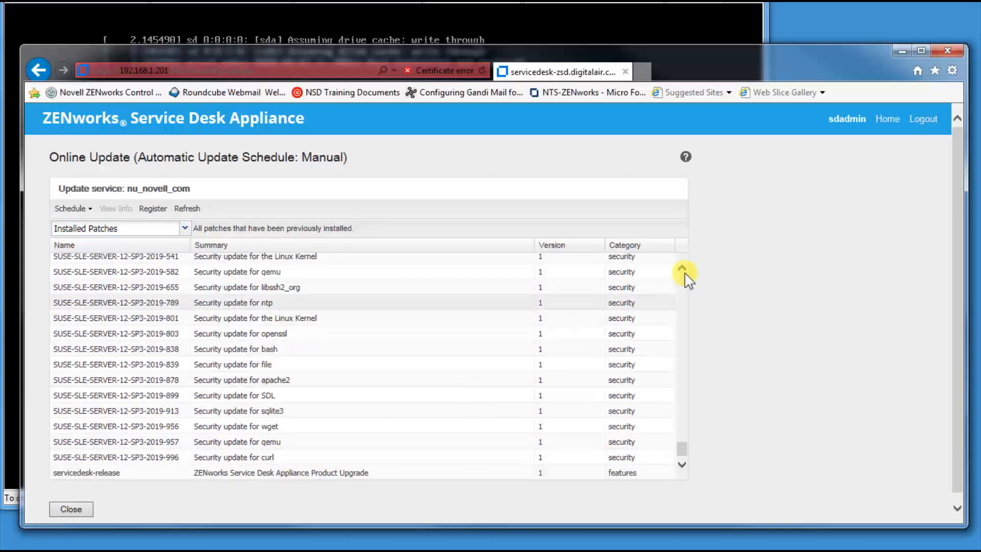
click(886, 123)
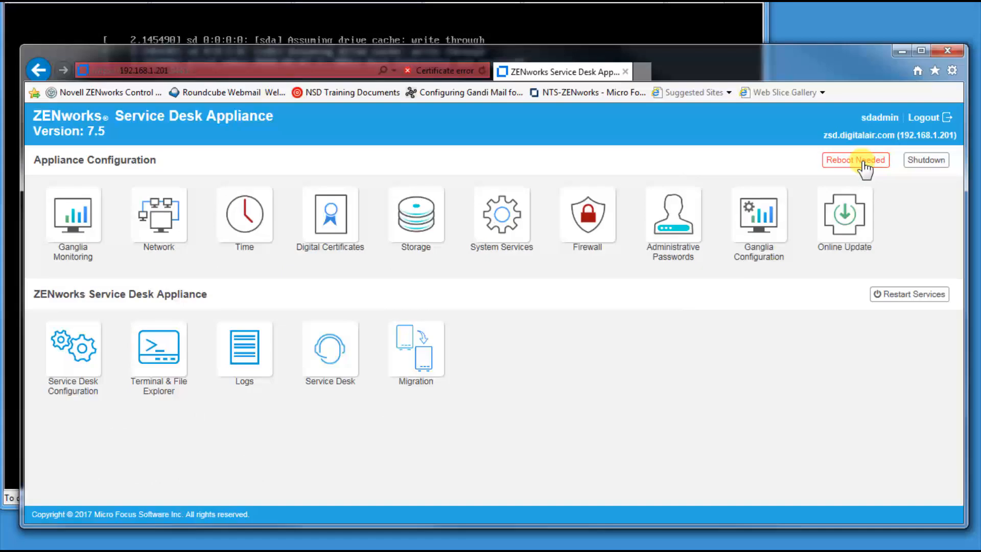
click(862, 162)
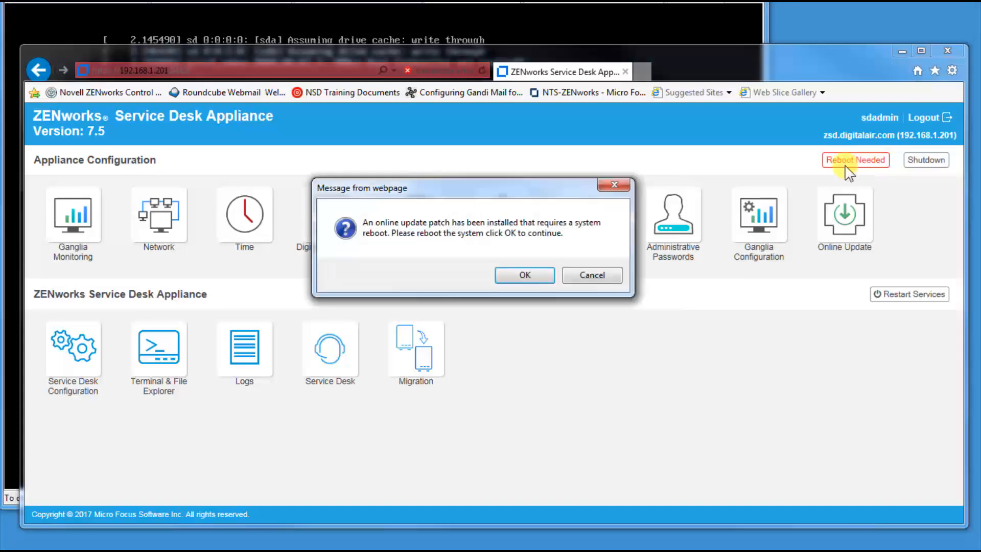
click(530, 276)
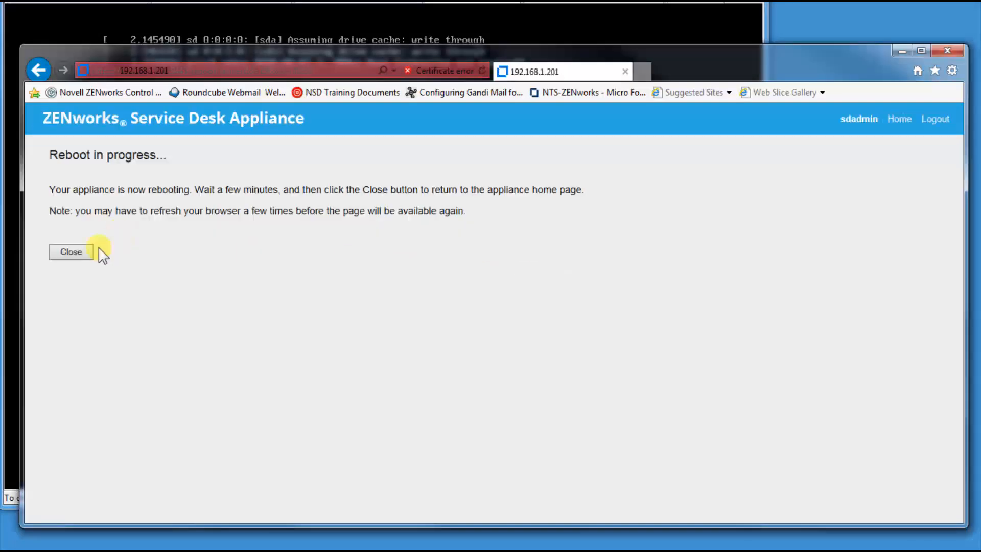
click(72, 252)
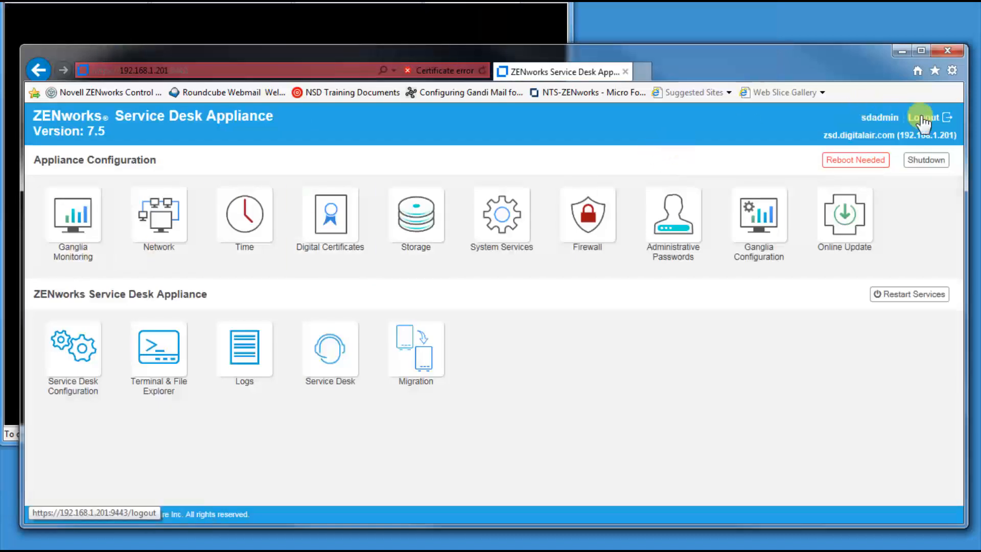
click(405, 27)
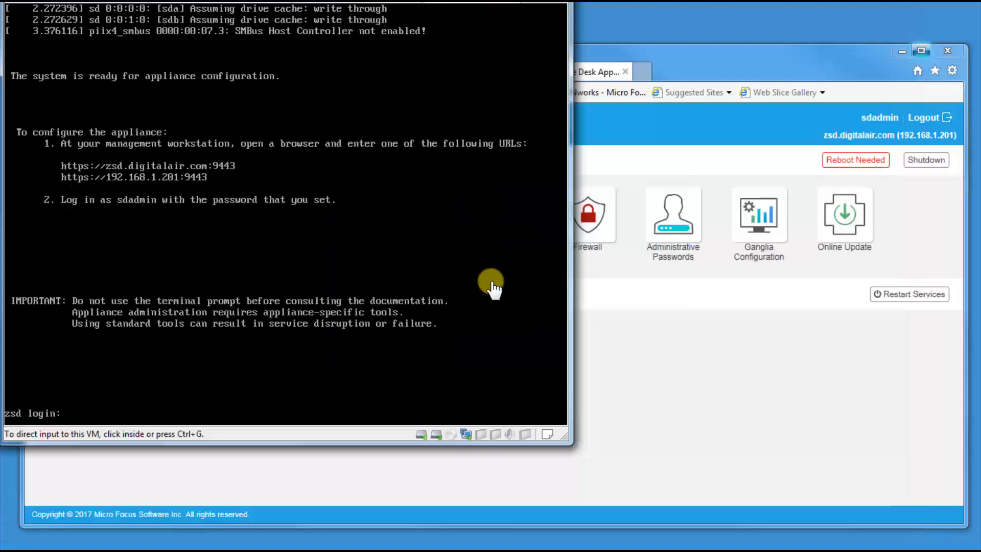
Step: Reload the appliance console page and sign back in as sdadmin with the password
click(661, 366)
click(213, 71)
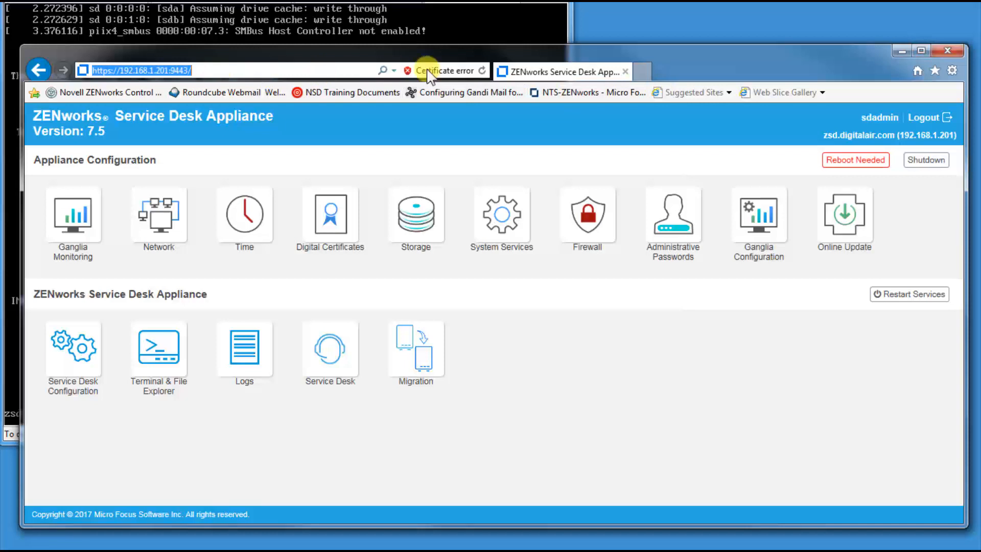
click(483, 71)
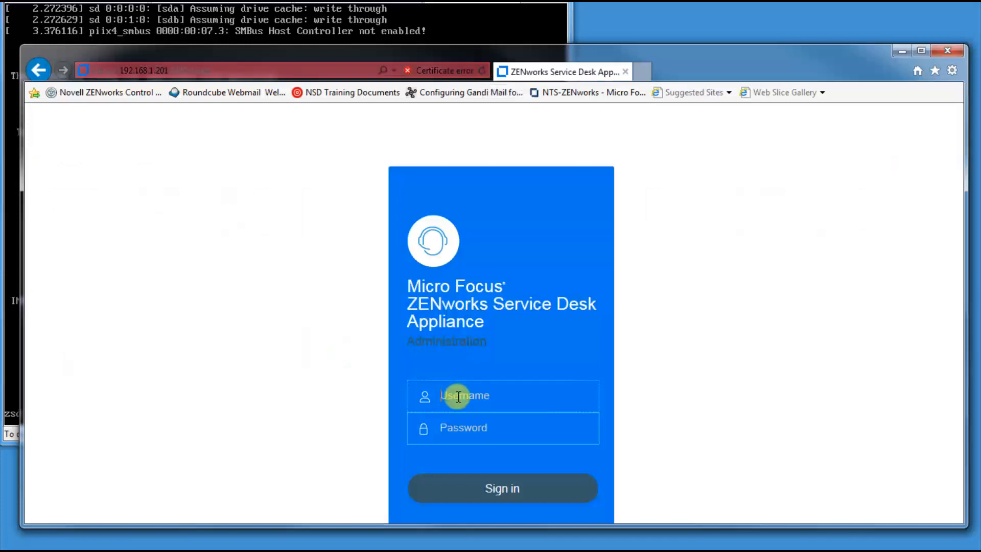
text(sdadmin)
key(Tab)
text(novell)
key(Return)
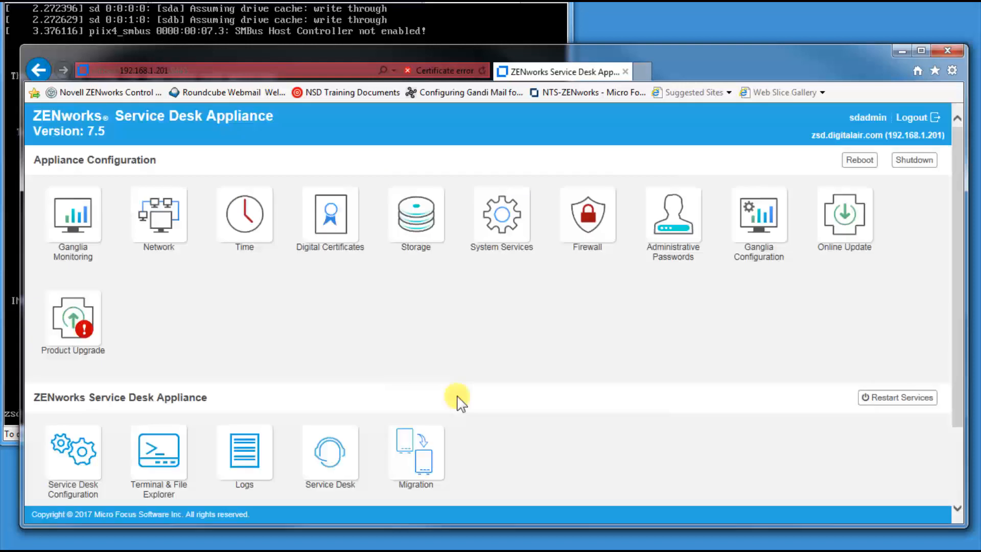
Step: Start the 8.1 Product Upgrade and accept its licence agreement
click(84, 337)
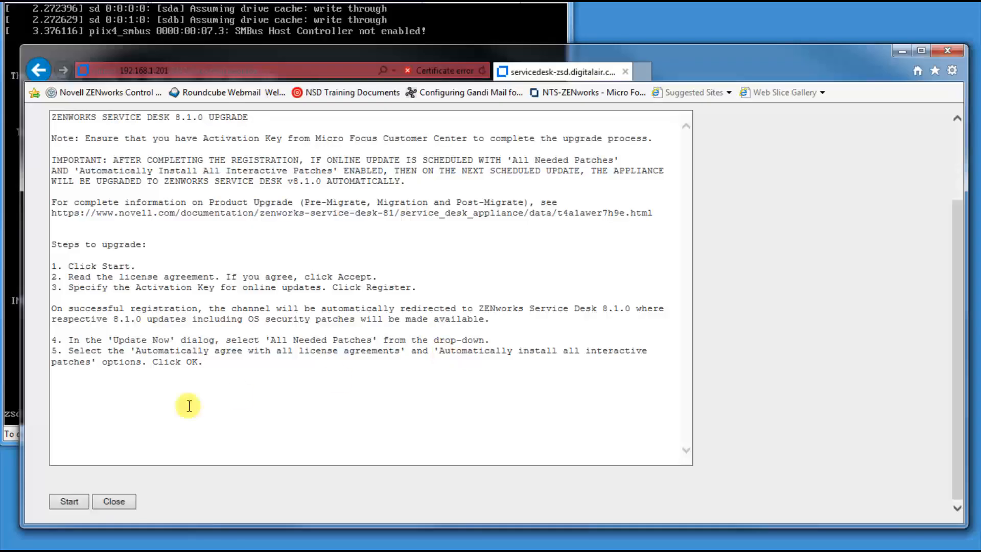
click(60, 502)
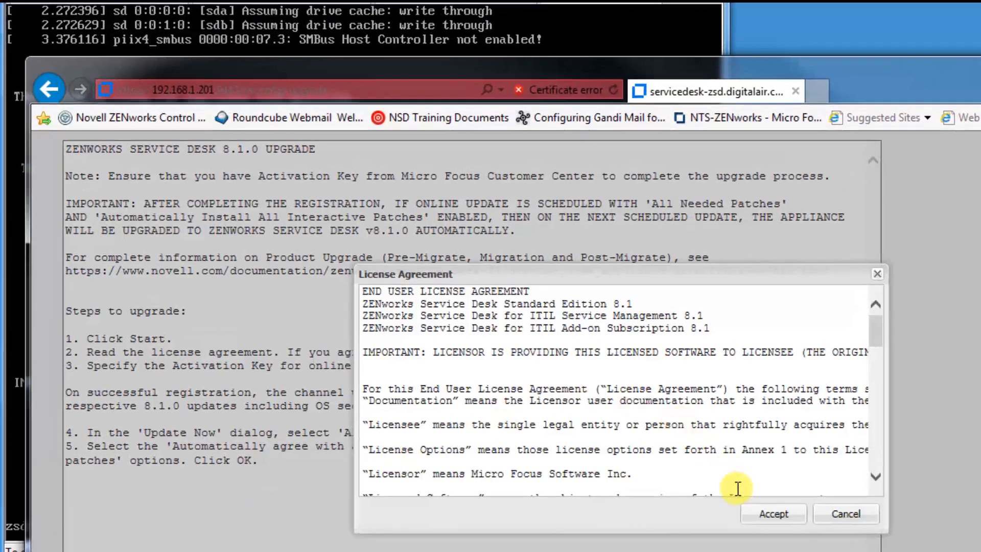
click(771, 514)
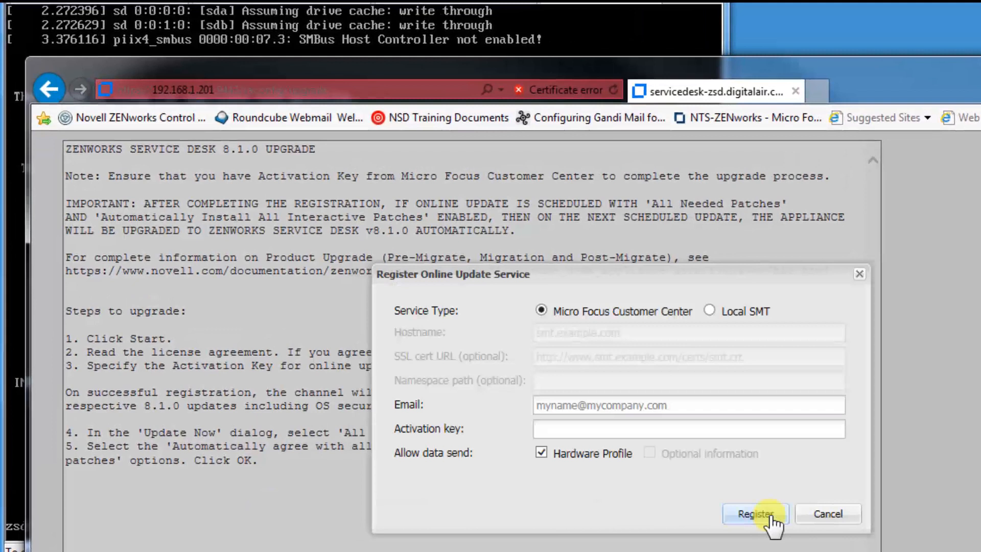
Step: Register for the 8.1 upgrade channel with the contact e-mail and activation key
click(644, 405)
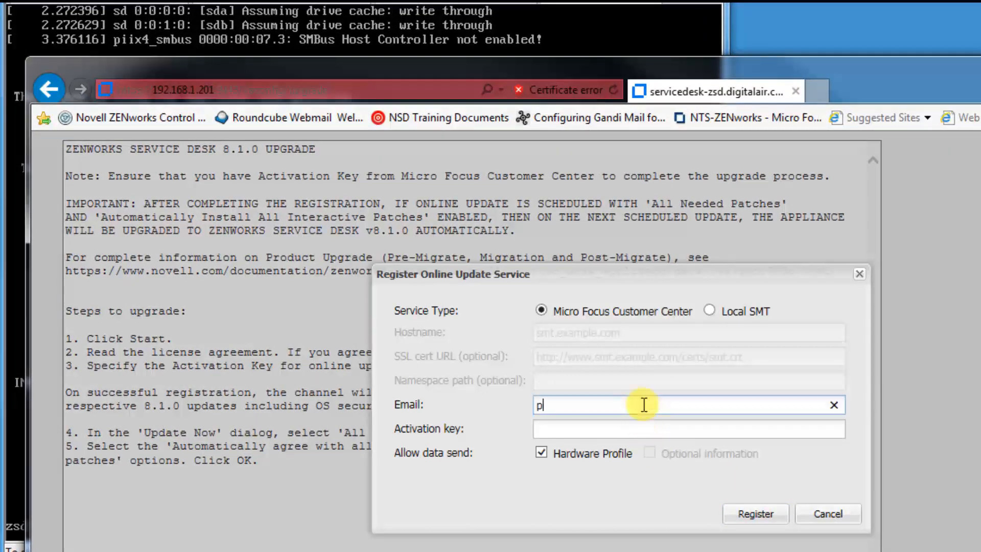
key(Tab)
key(ctrl+v)
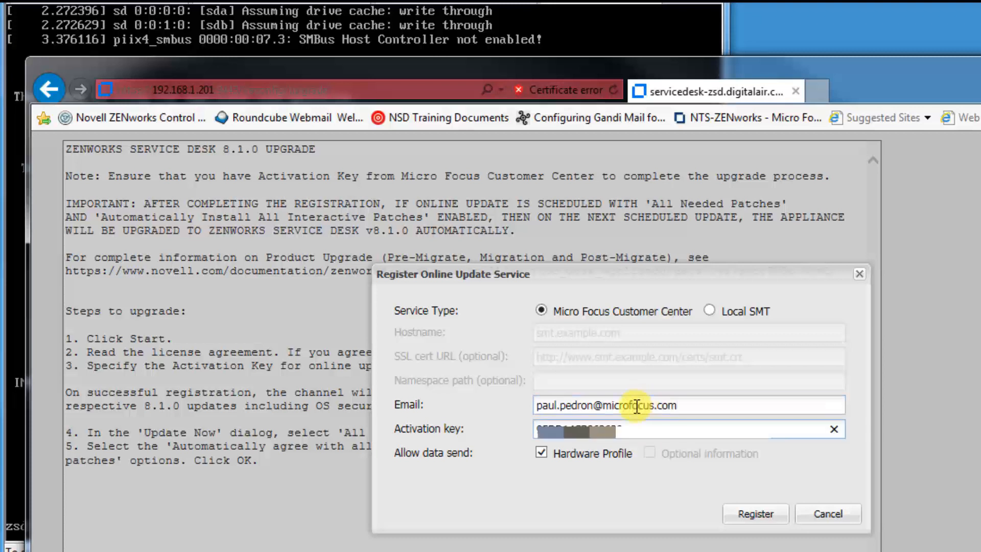
click(756, 514)
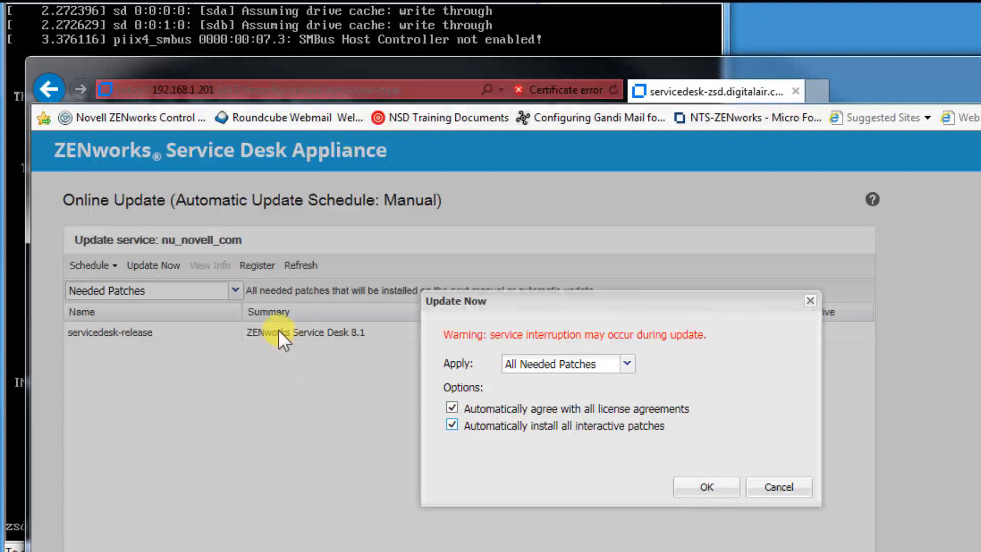
Step: Install the 8.1 release with licences and interactive patches auto-accepted, then close the results
click(762, 484)
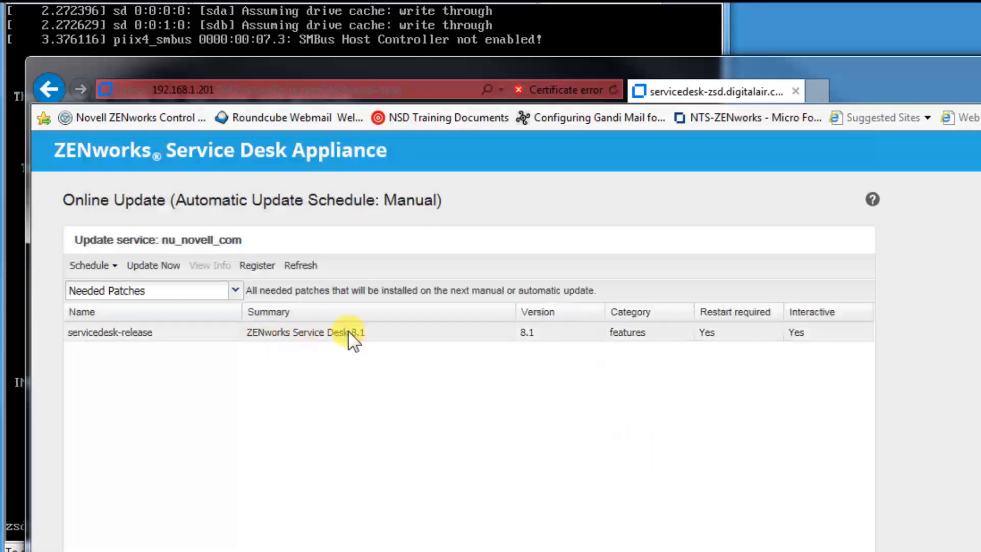
click(154, 267)
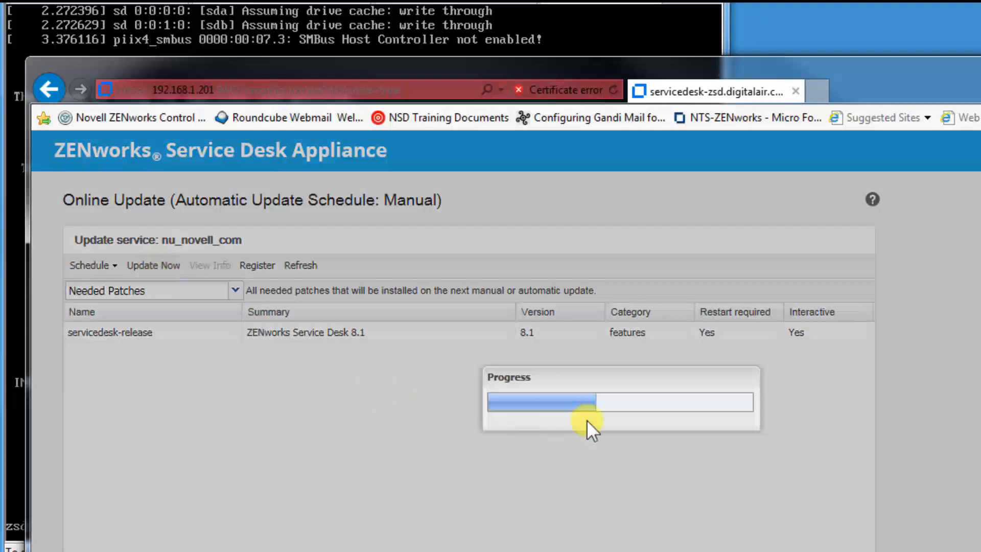
click(514, 409)
click(500, 422)
click(710, 485)
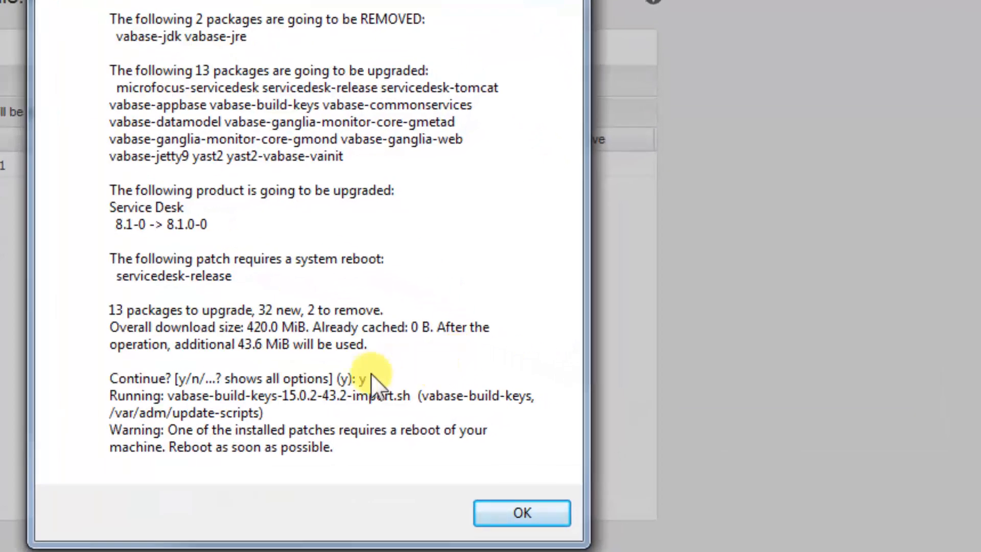
click(522, 513)
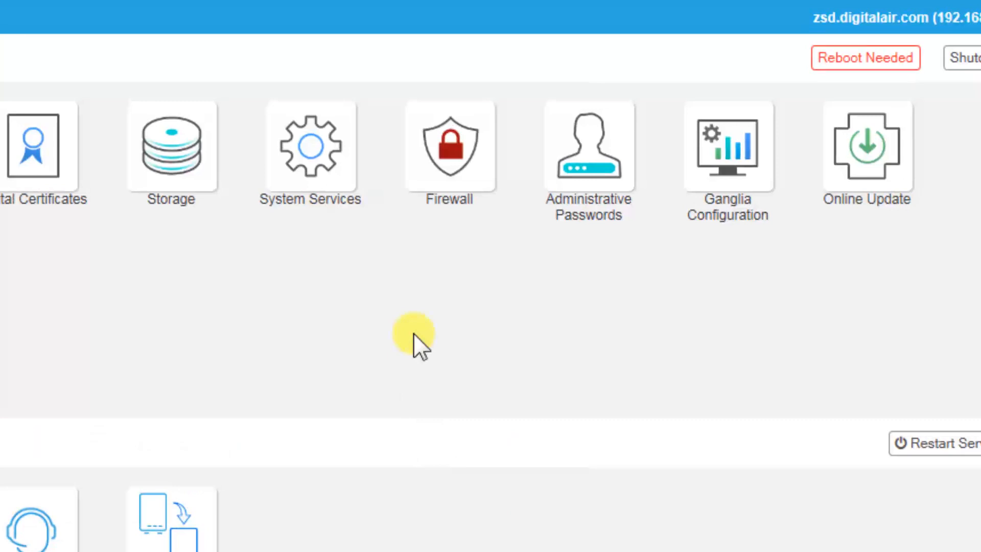
Step: Confirm the required appliance reboot and switch to the VM console to watch it restart
click(839, 65)
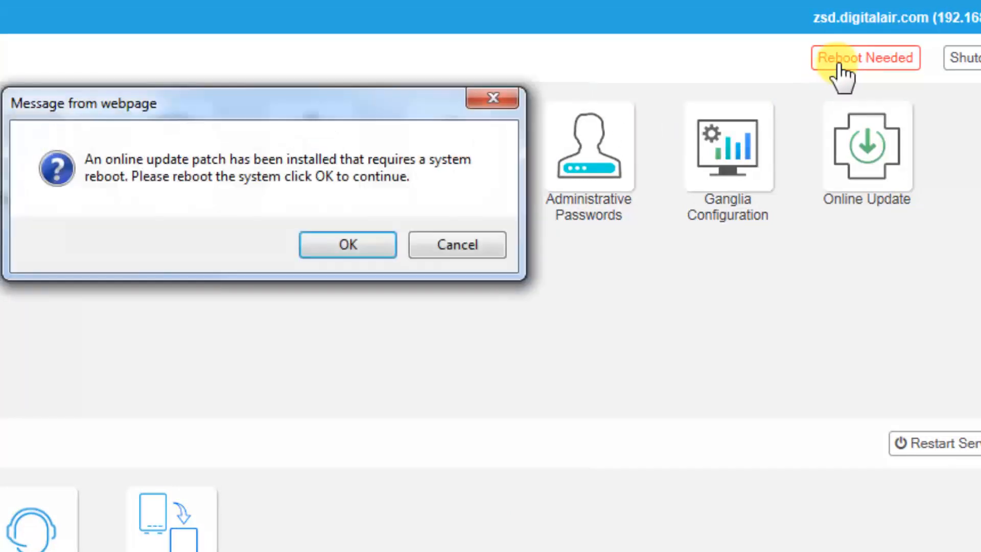
click(346, 250)
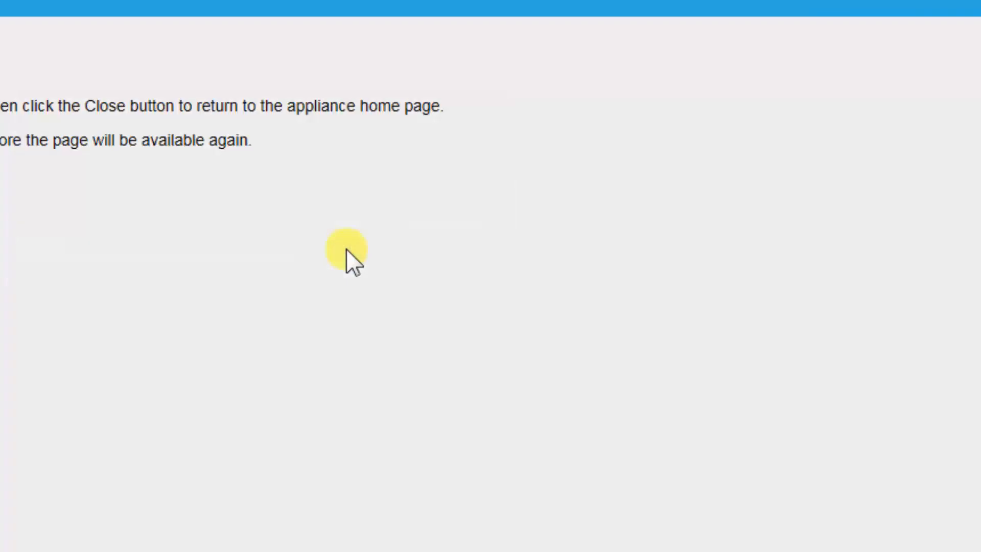
click(23, 248)
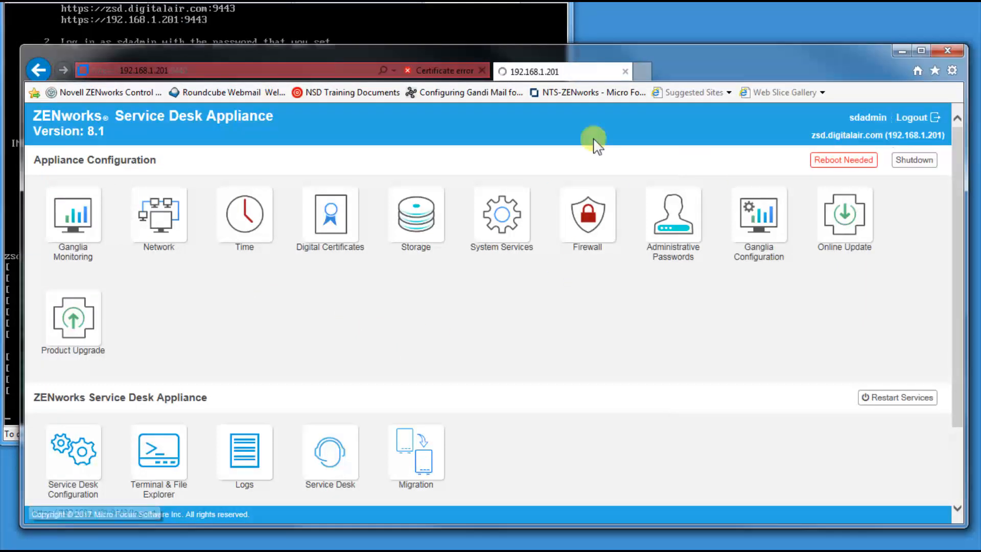
click(312, 37)
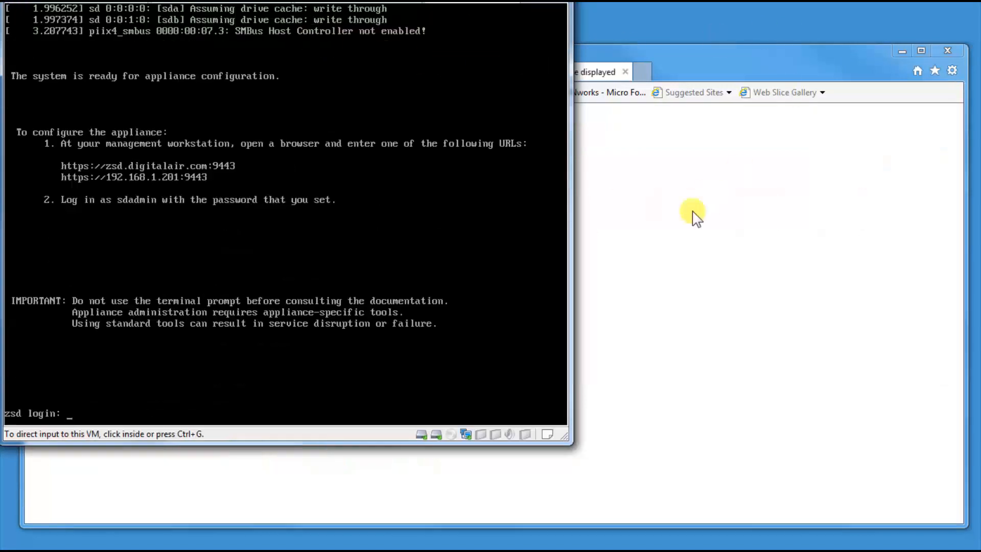
Step: Reload the appliance page and remove /logout from the address to reach the login page
click(691, 211)
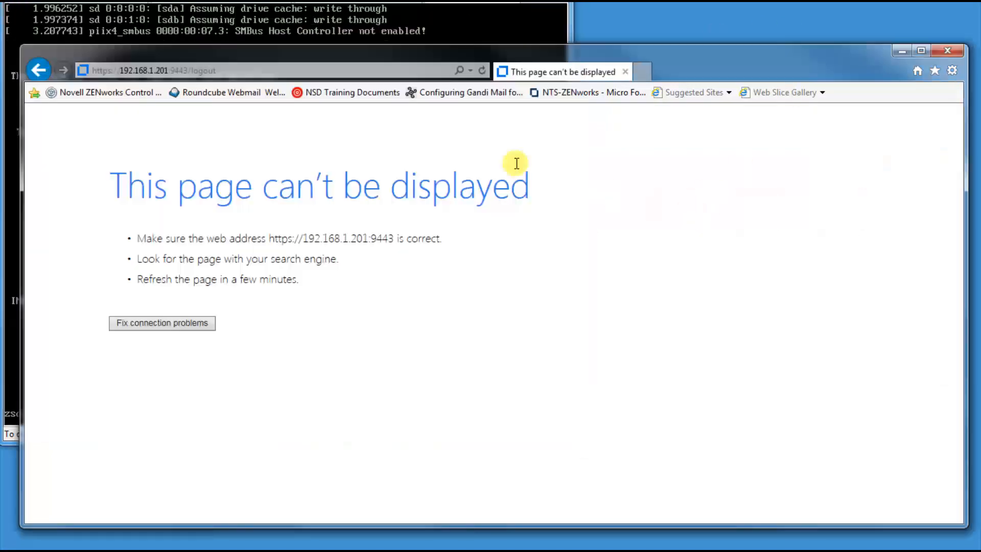
click(483, 71)
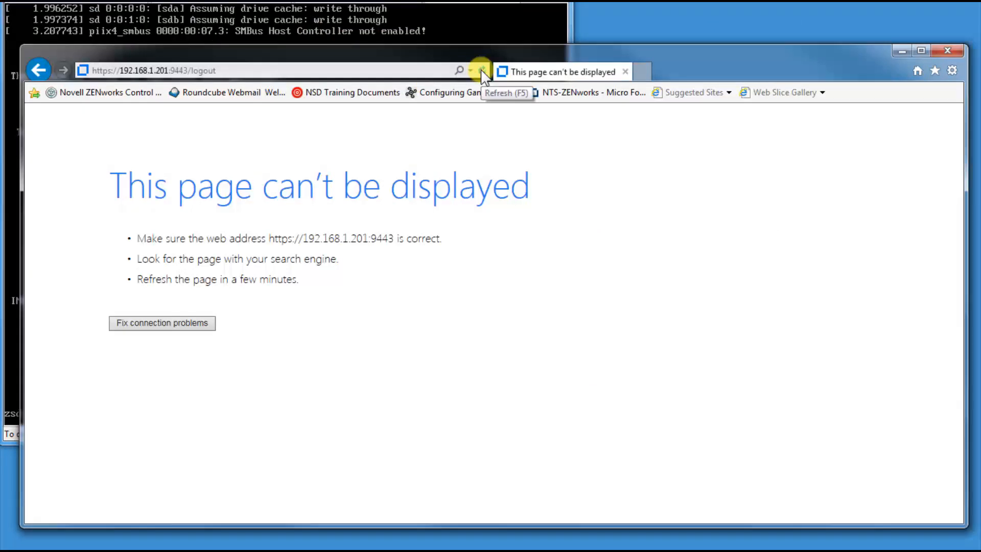
click(483, 71)
click(226, 71)
click(191, 71)
drag(189, 70, 256, 69)
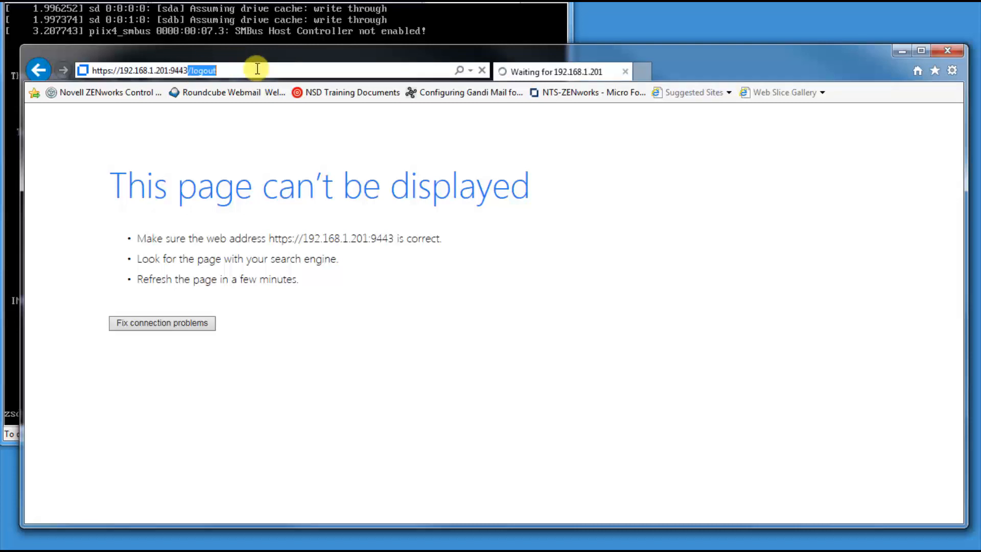
key(Delete)
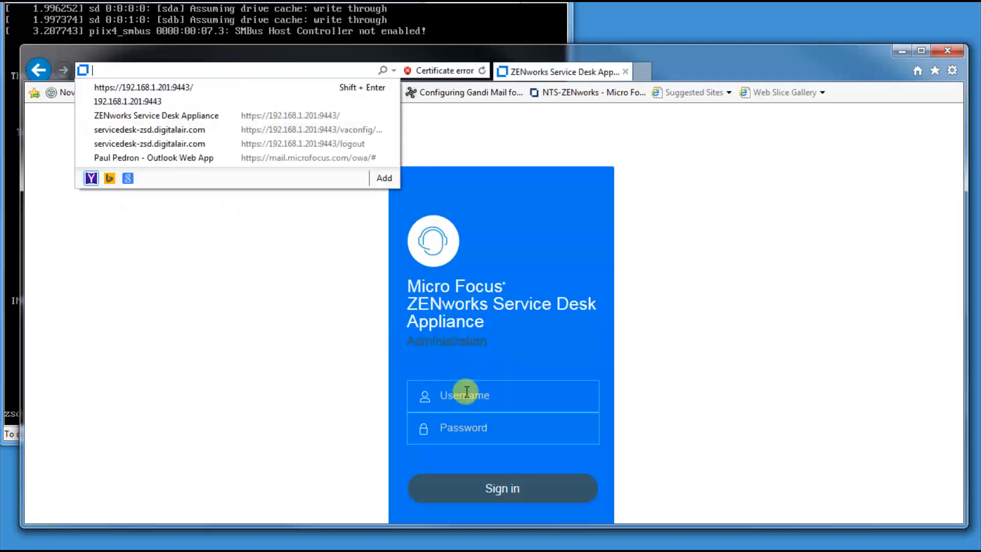
Step: Sign in as sdadmin with the administrator password
click(466, 394)
click(473, 400)
text(sdadmin)
key(Tab)
text(abc)
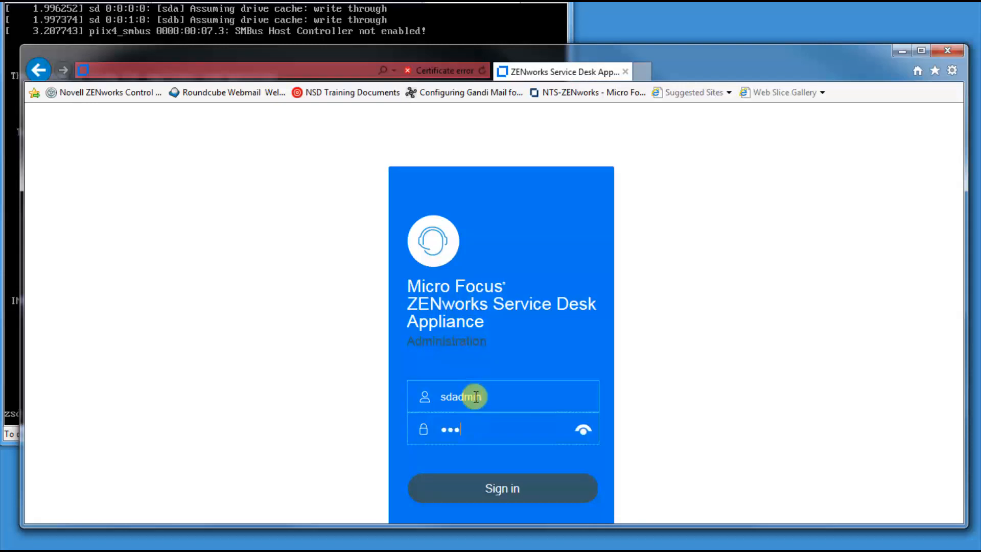
key(Return)
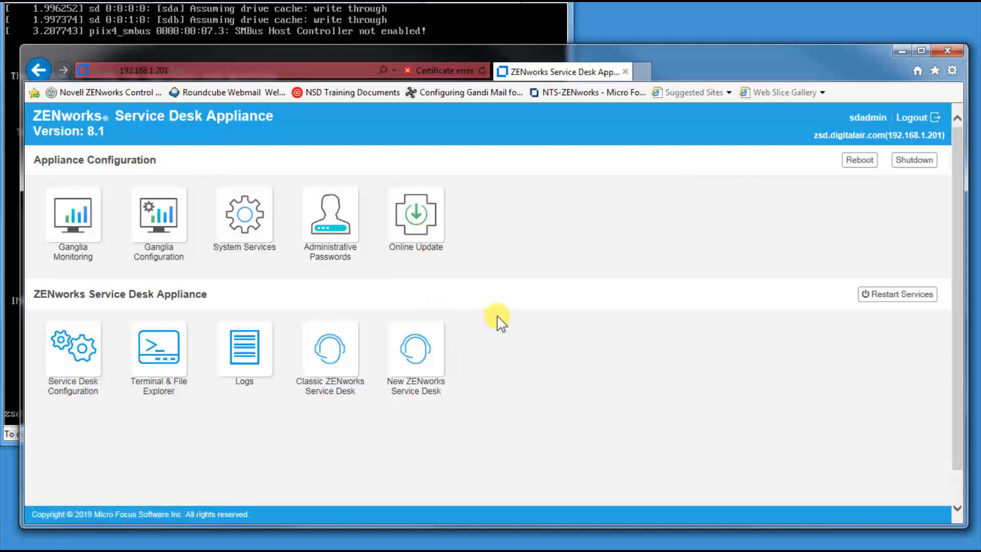
Step: In Classic ZENworks Service Desk, test the SQL Server database connection and save the settings
click(335, 348)
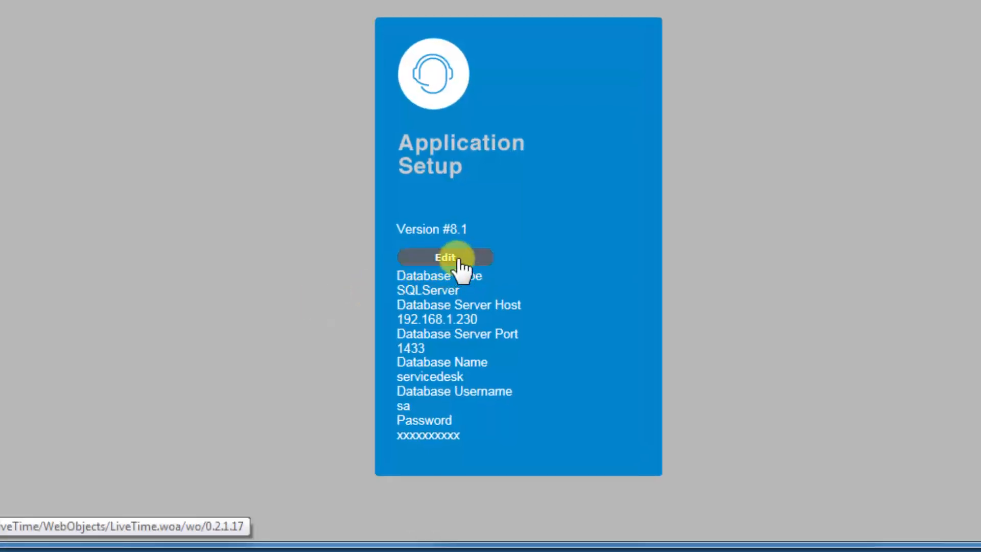
click(460, 260)
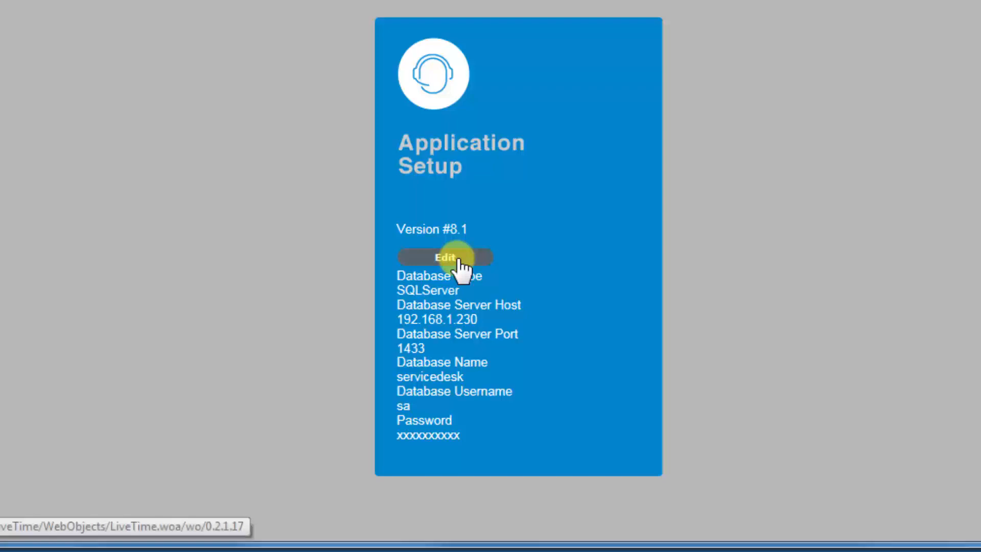
scroll(791, 245, down, 1)
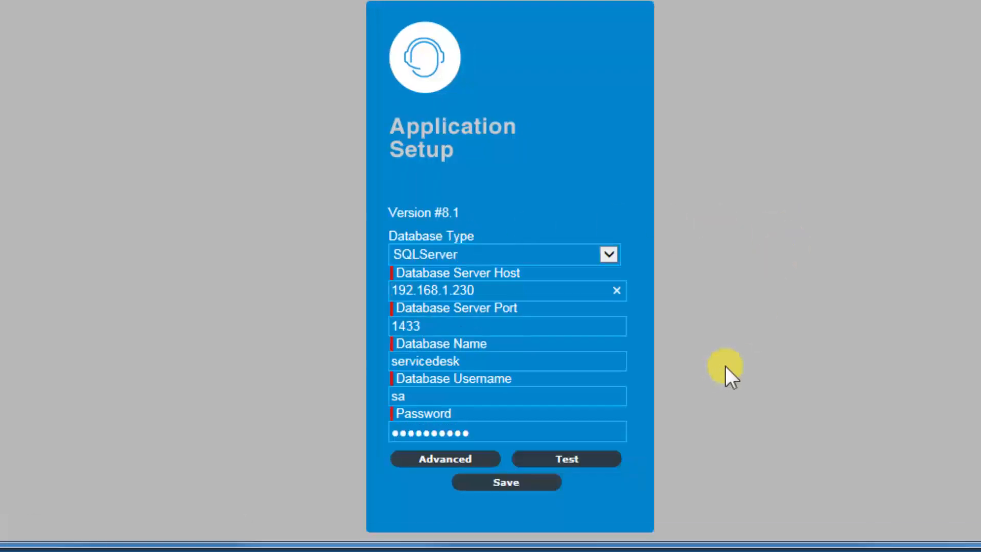
click(578, 460)
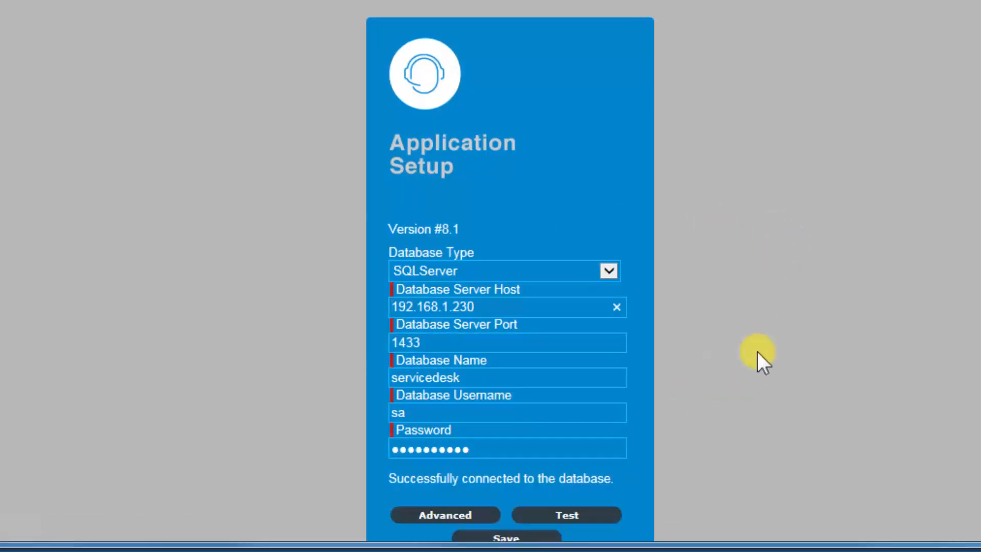
scroll(758, 351, down, 2)
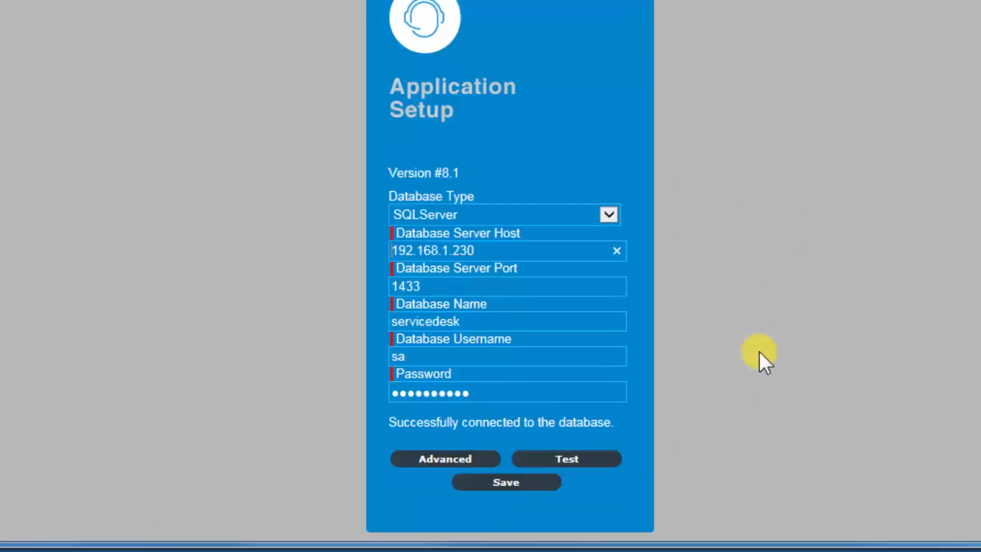
click(491, 485)
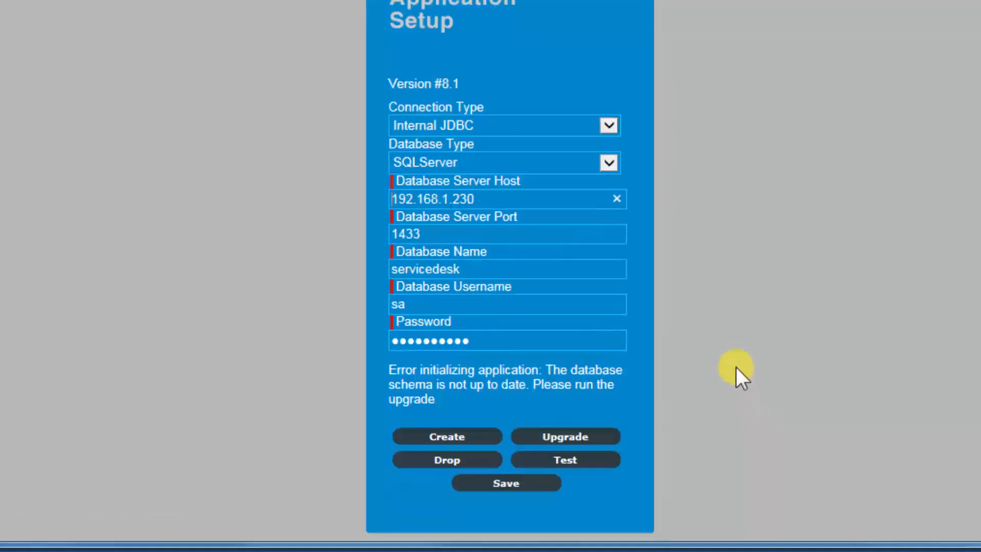
Step: Upgrade the servicedesk database schema to version 8.1
click(567, 438)
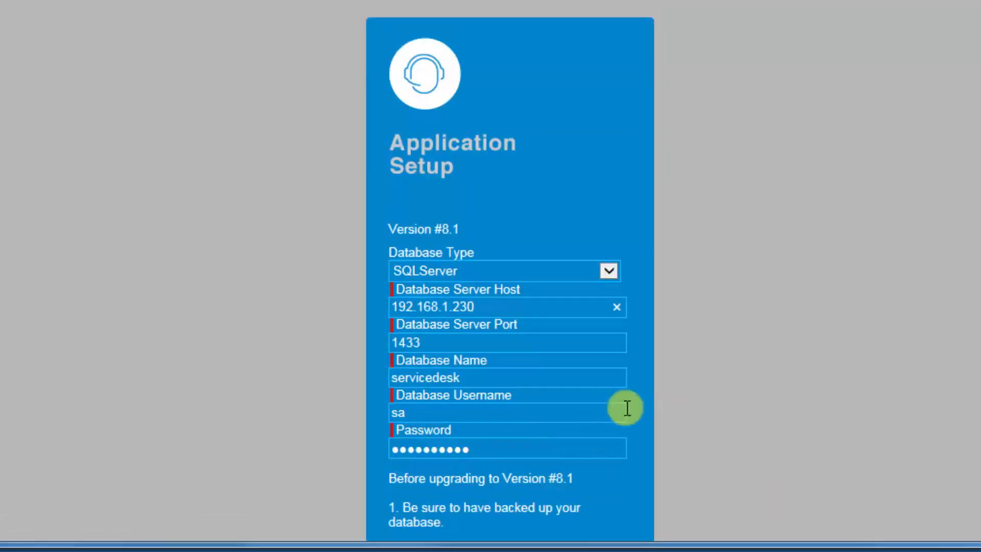
scroll(697, 398, down, 3)
click(456, 484)
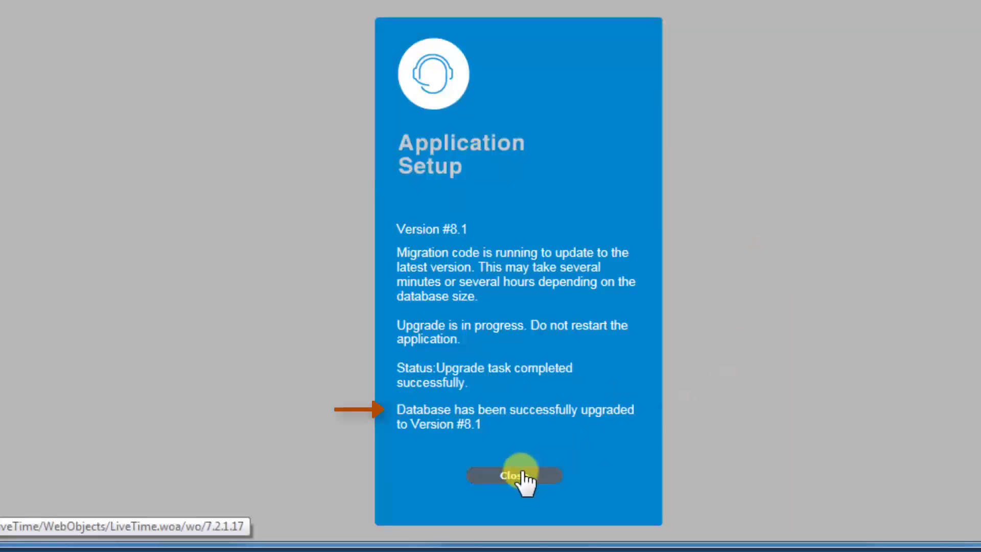
Step: Close the finished upgrade and sign in to Service Desk as admin with the account password
click(519, 476)
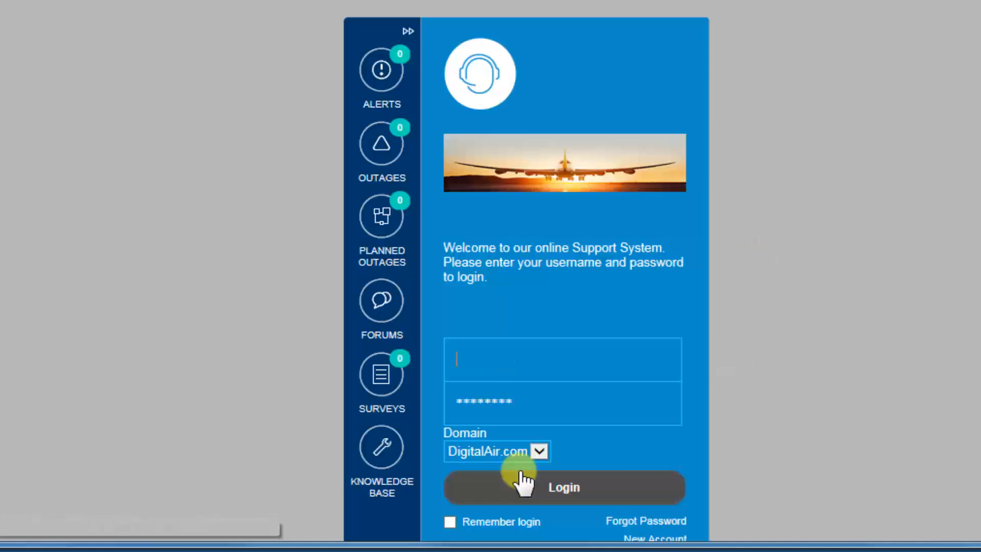
click(539, 364)
text(admin)
key(Tab)
text(admin)
key(Return)
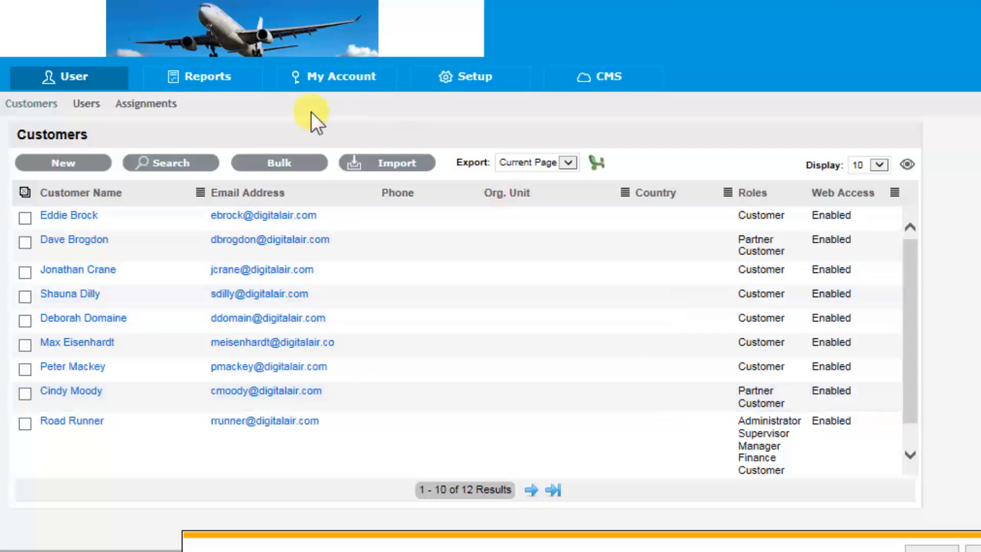
Step: Go through Users to Setup > Database and highlight the lines confirming the upgrade to Version #8.1
click(87, 103)
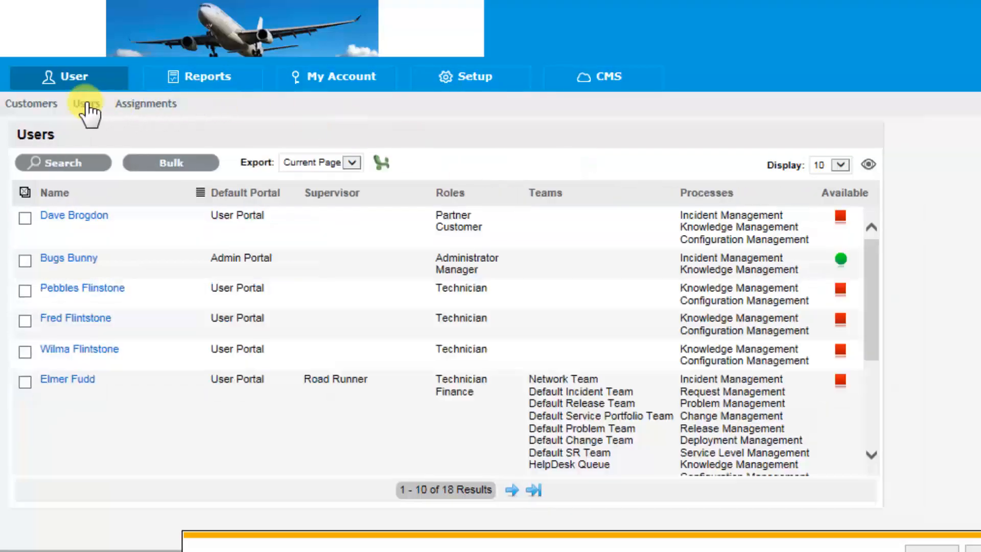
click(465, 90)
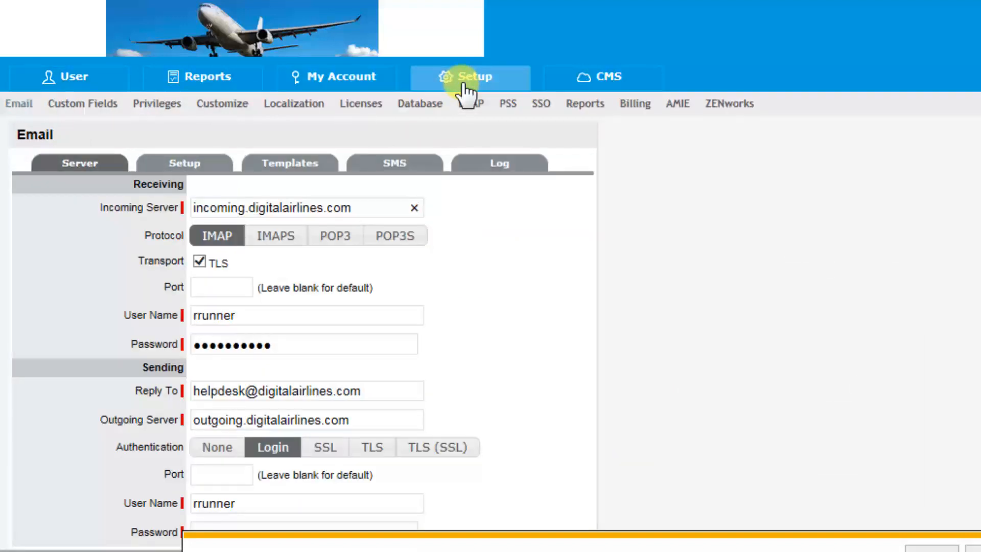
click(406, 106)
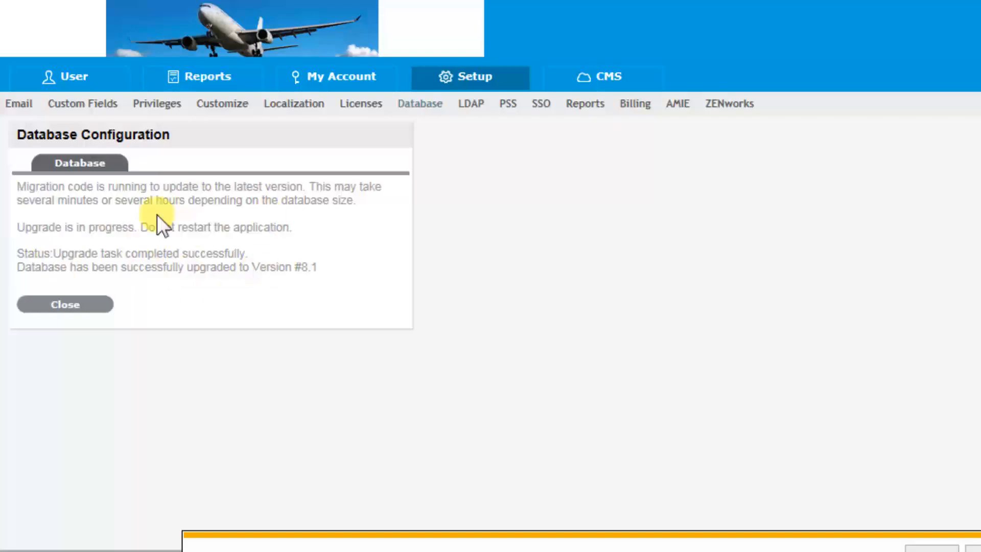
drag(175, 269, 300, 276)
triple_click(317, 276)
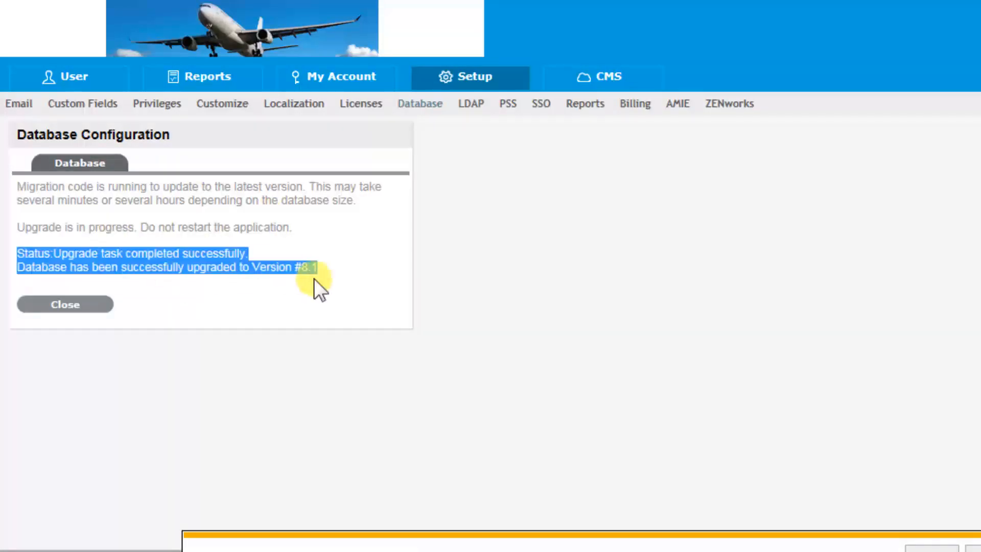
Step: Check the LDAP and ZENworks sub-tabs under Setup, then bring the VMware appliance console forward
click(471, 105)
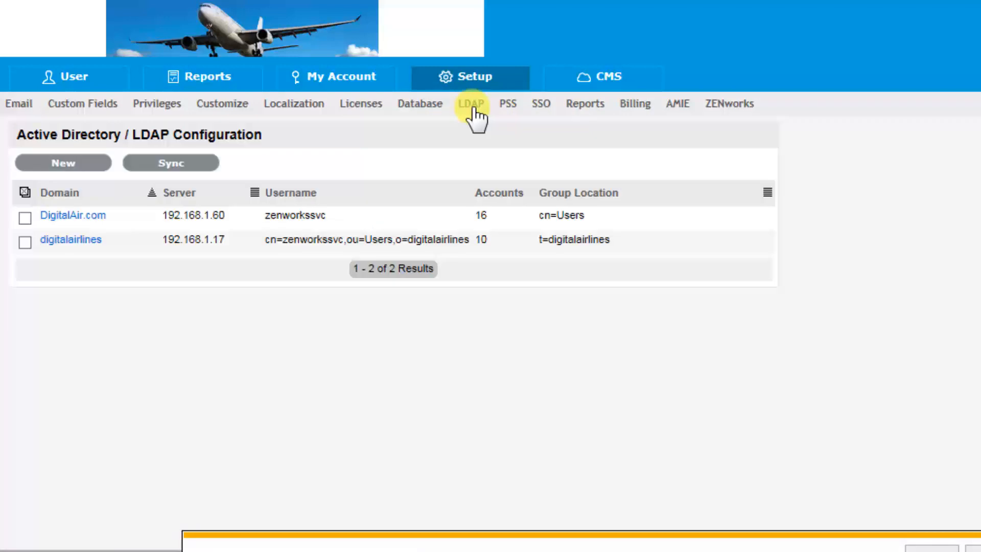
click(736, 109)
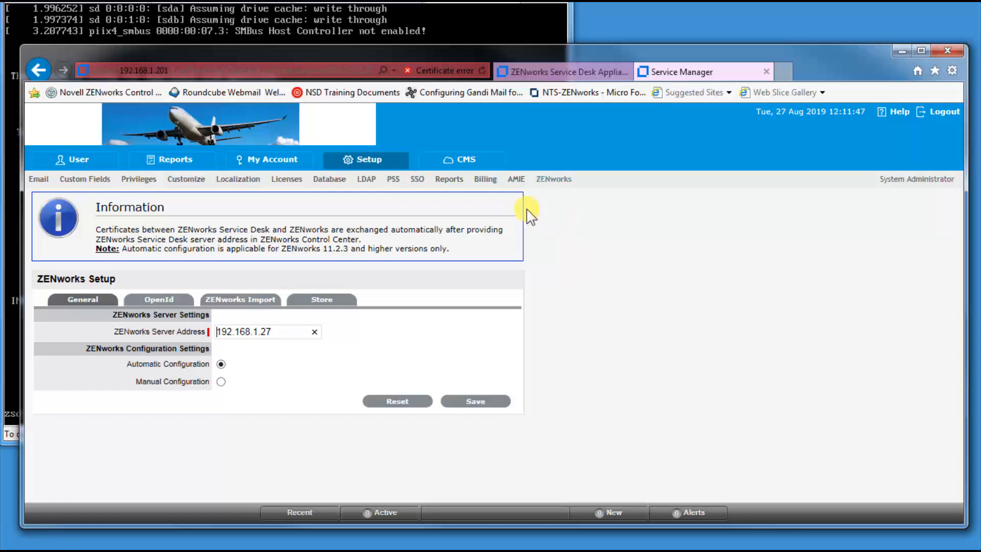
click(444, 26)
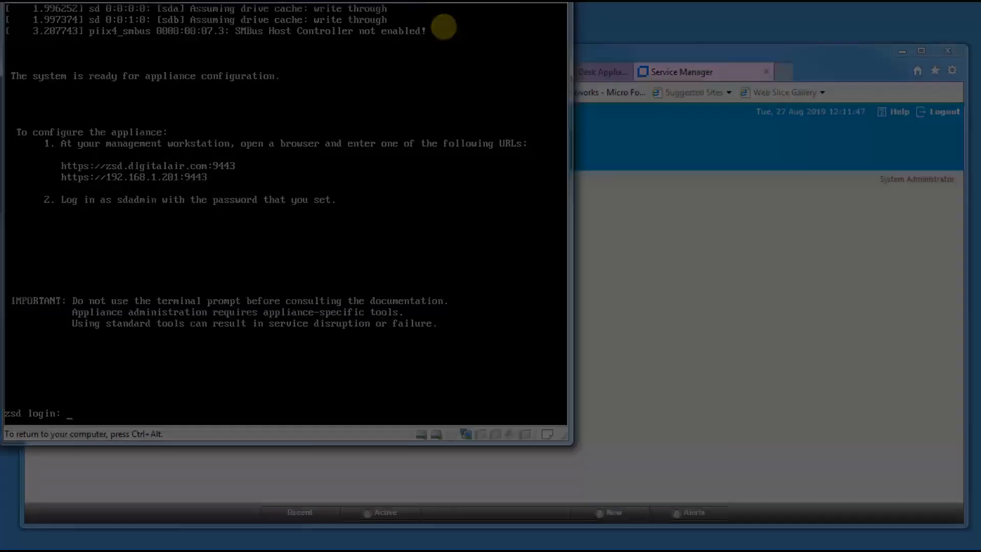
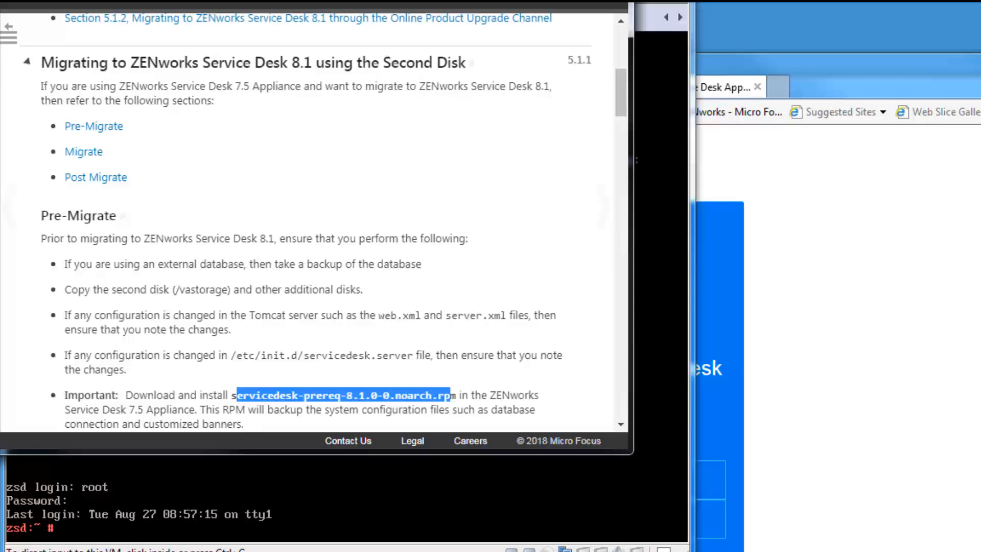
Step: Open the 'Migrating ZENworks Service Desk 8.0 to 8.1' section and scroll to 5.2.1 Pre-Migrate
click(1, 245)
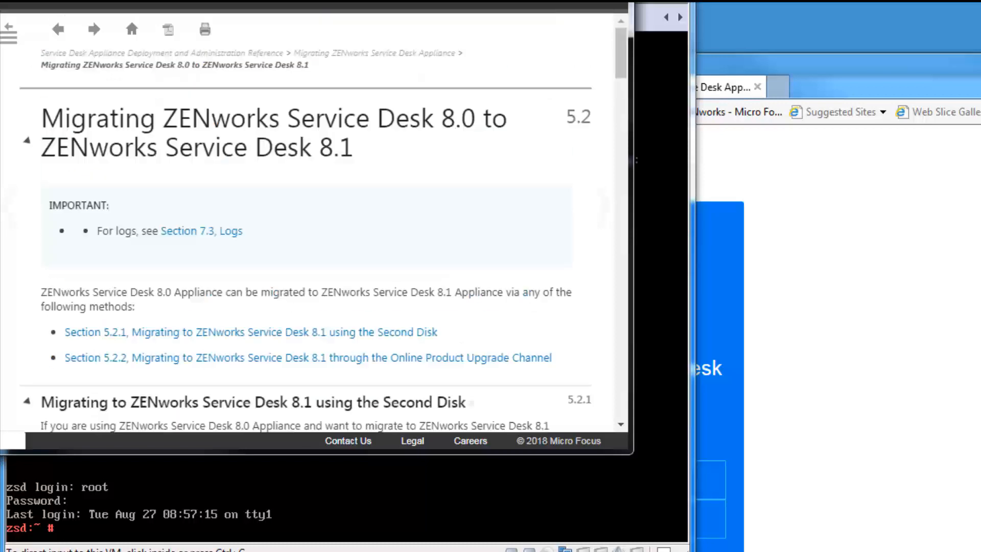
click(621, 297)
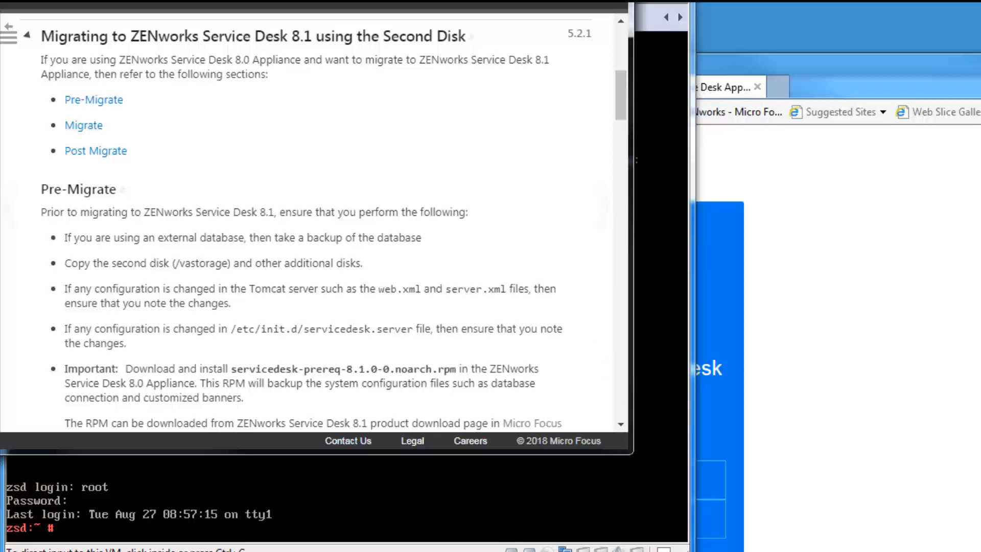
click(220, 551)
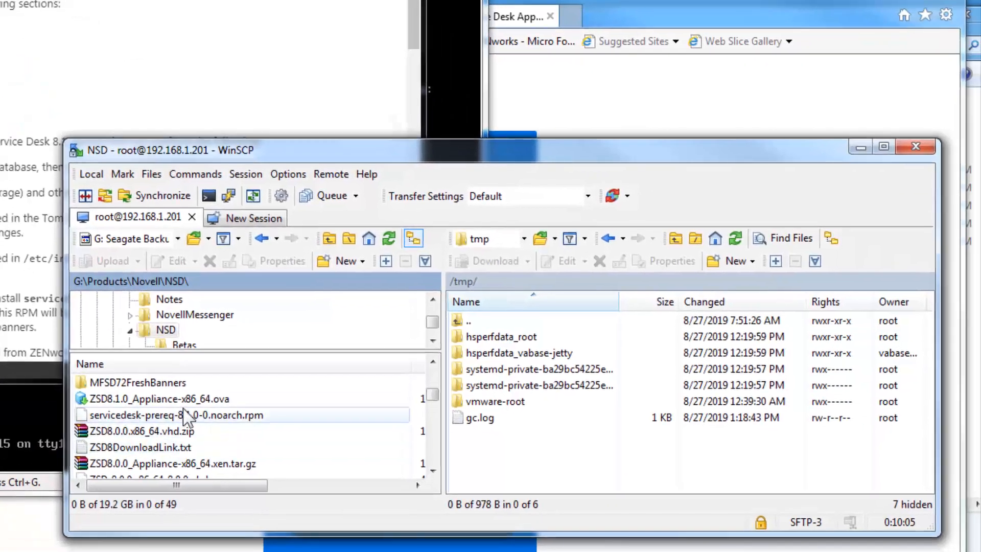
Step: Upload servicedesk-prereq-8.1.0-0.noarch.rpm from the local NSD folder to the appliance's /tmp
click(183, 411)
right_click(182, 413)
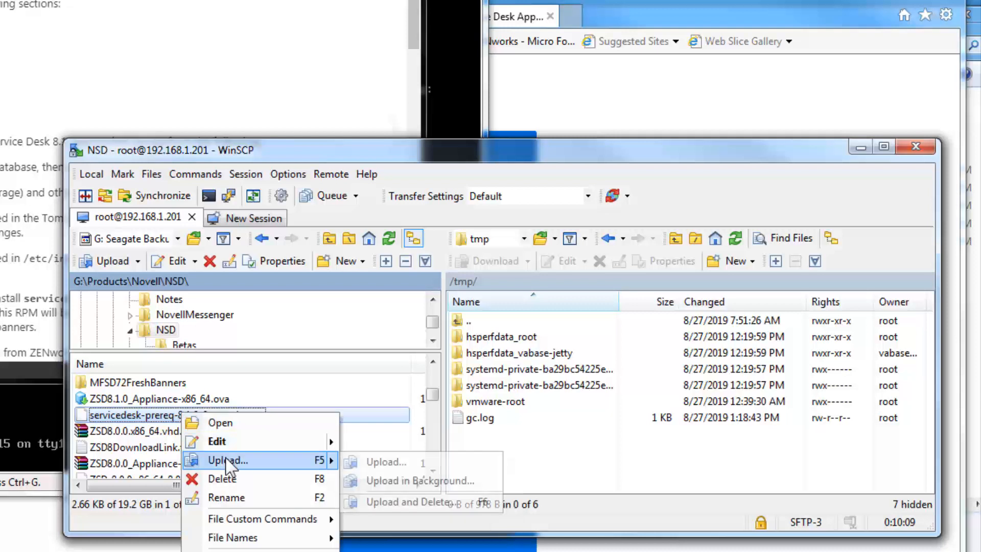
click(226, 458)
click(537, 391)
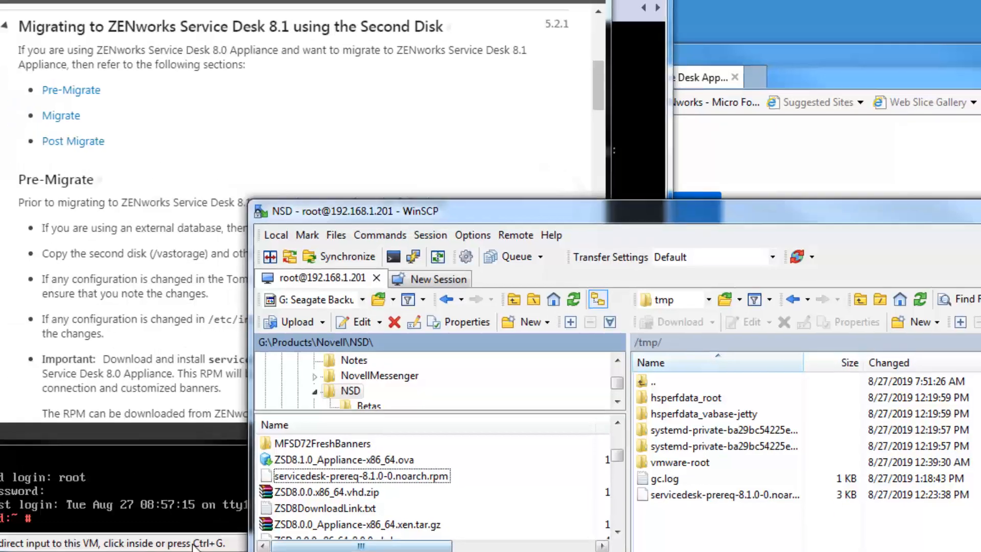
Step: Install servicedesk-prereq-8.1.0-0.noarch.rpm from /tmp with rpm -Uhv on the 7.5 appliance
click(51, 434)
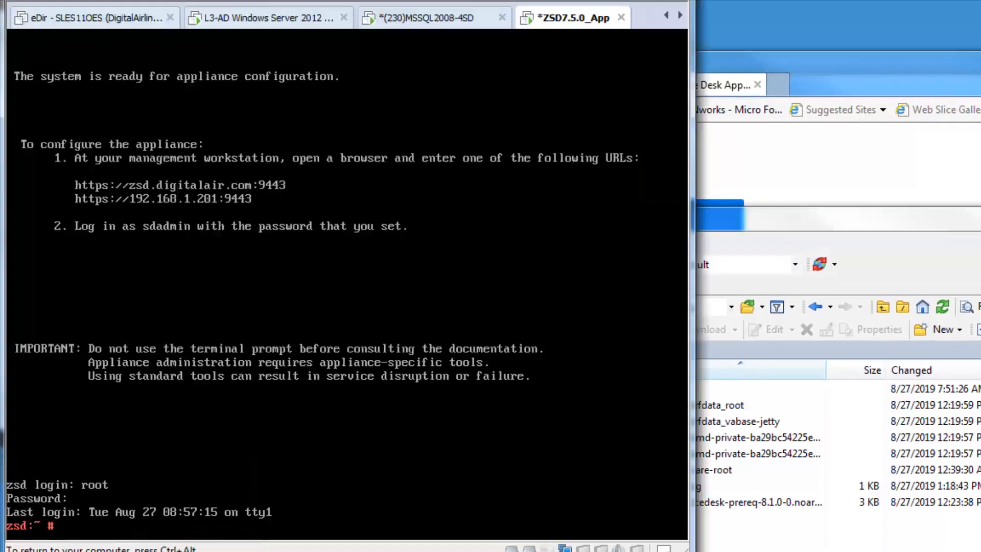
text(cd /tmp)
key(Return)
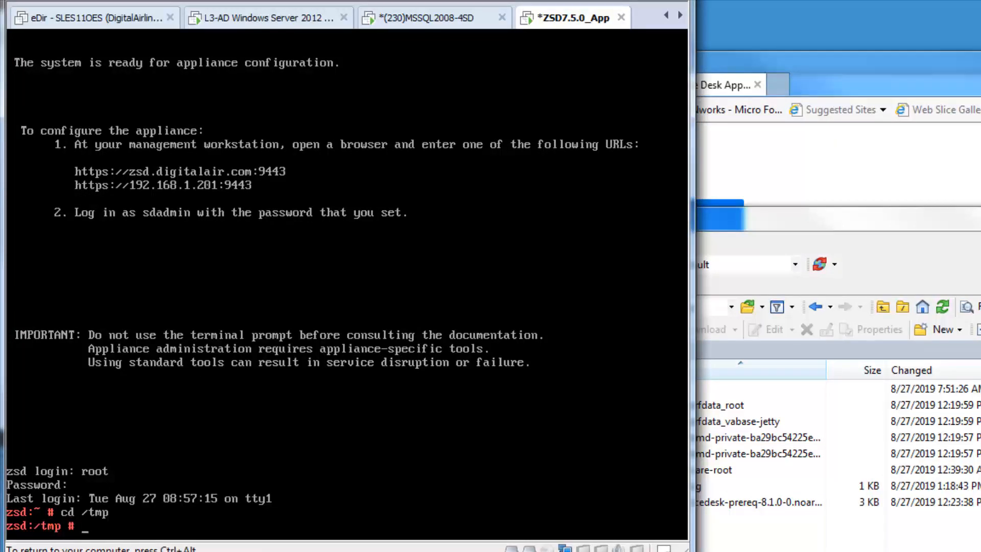
text(rpm -Uhv ser)
key(Tab)
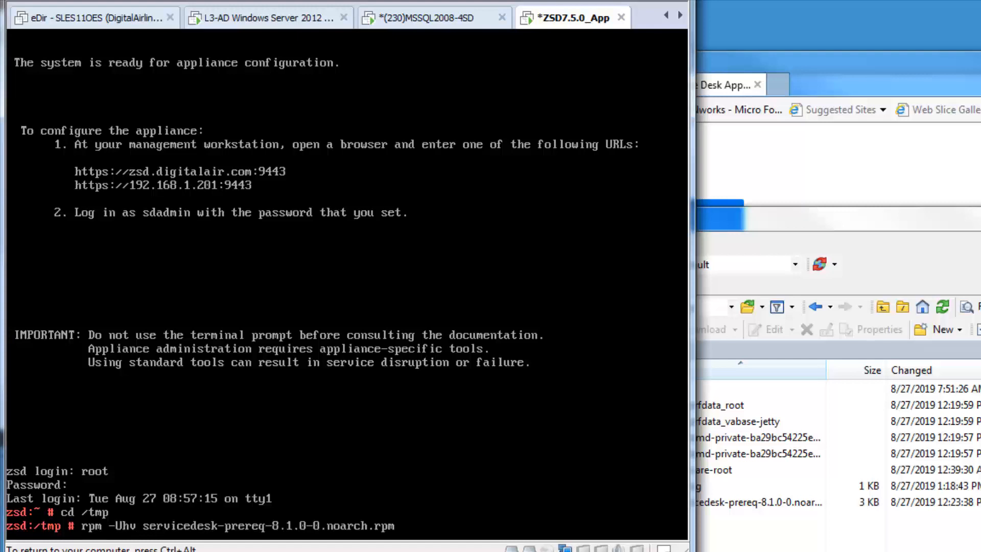
key(Return)
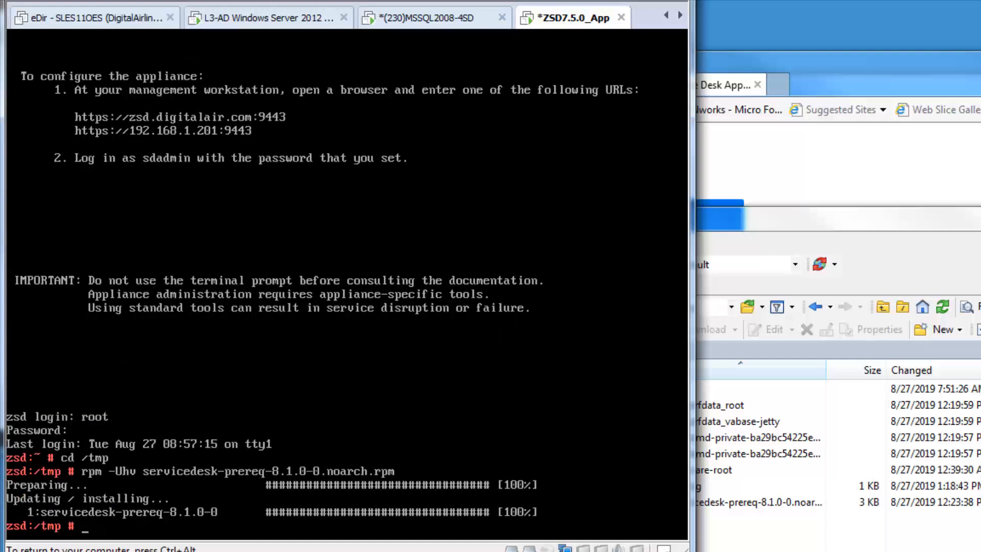
key(ctrl+alt)
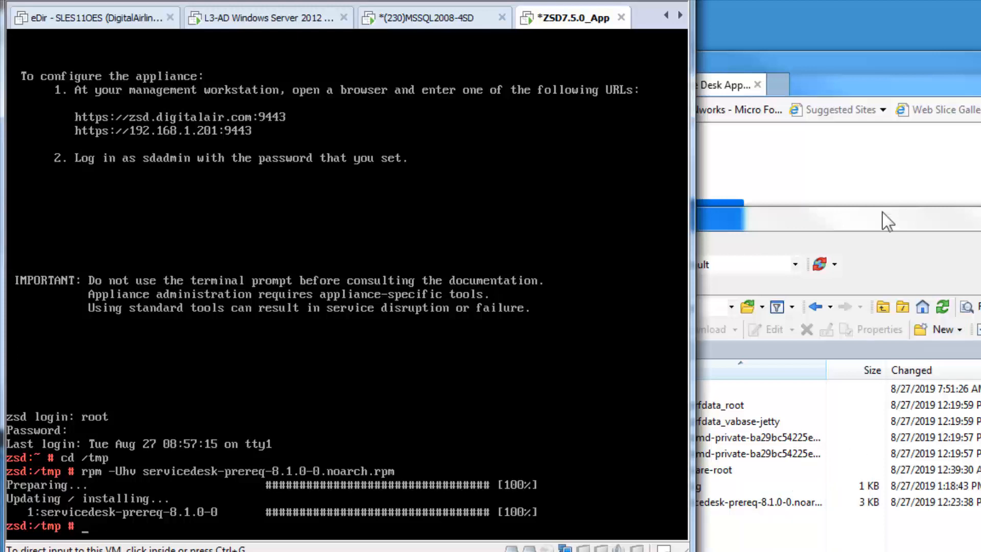
Step: Shut the 7.5 appliance down with init 0 and dismiss WinSCP's lost-connection error and login prompt
key(ctrl+g)
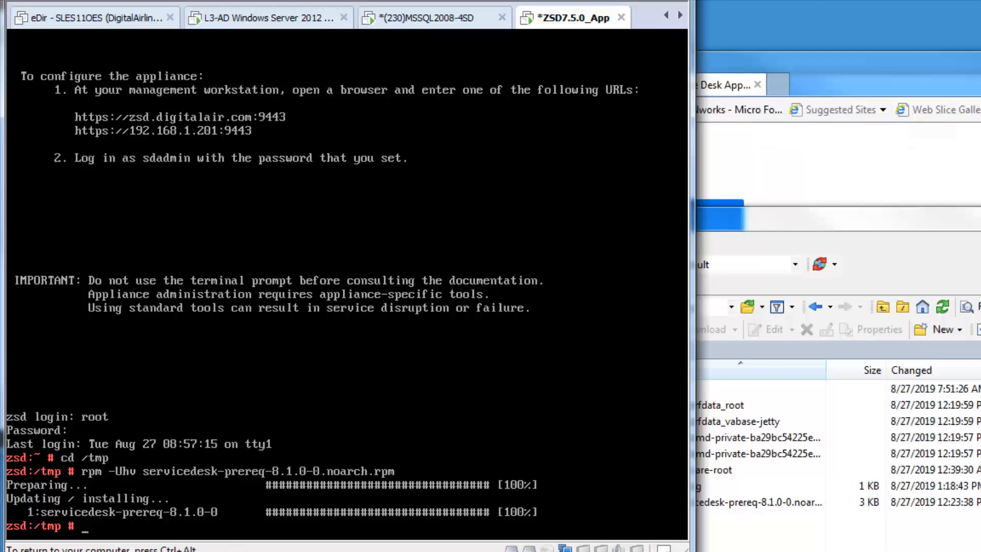
text(init 0)
key(Return)
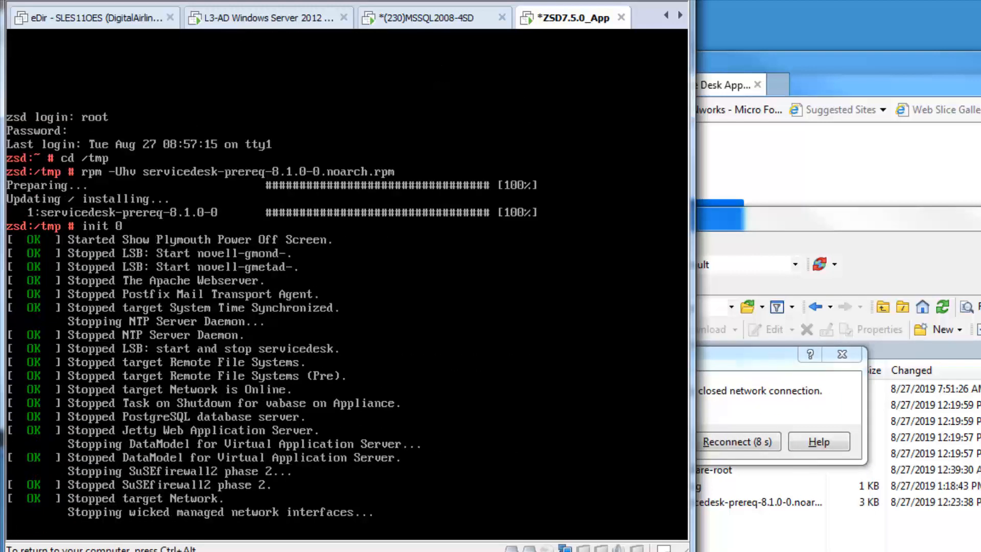
key(ctrl+alt)
click(903, 345)
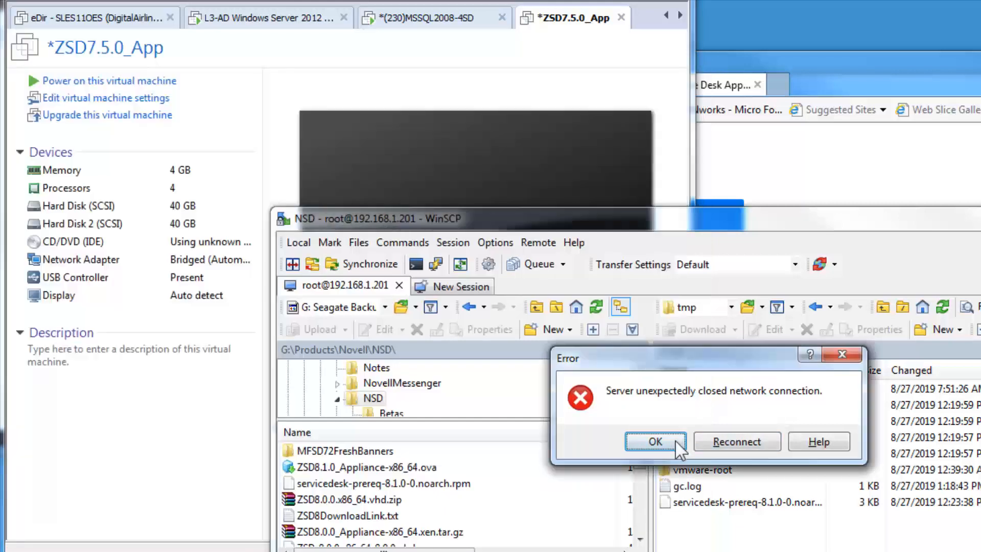
click(676, 439)
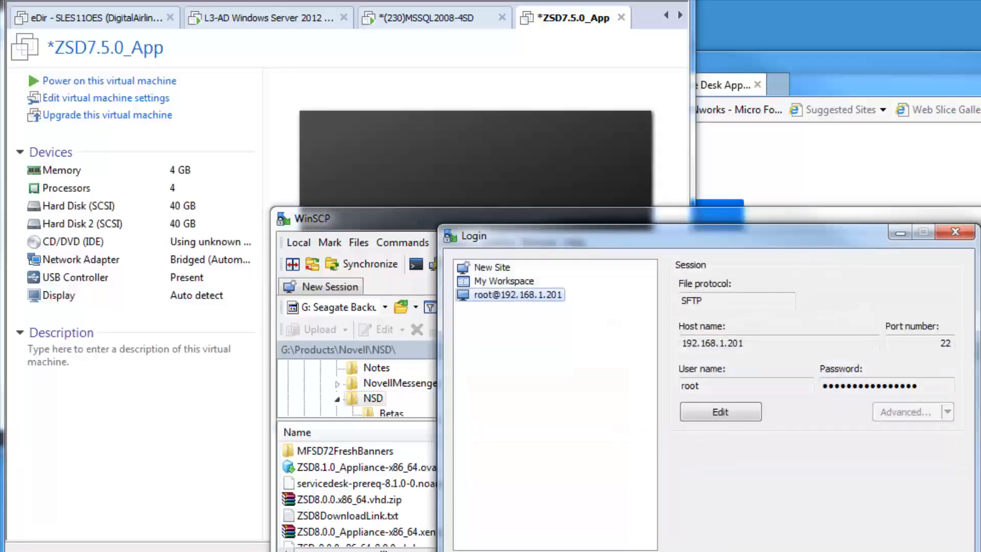
key(Escape)
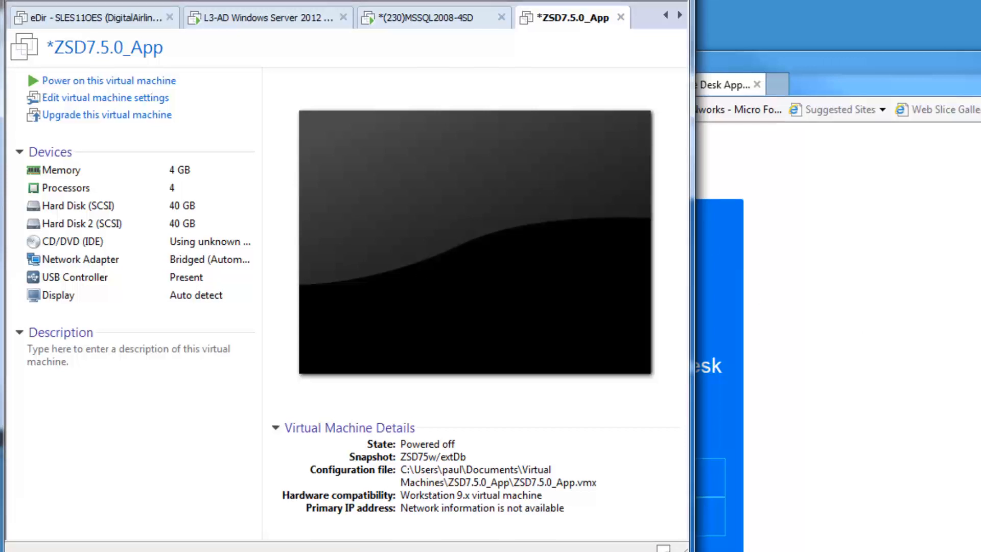
key(alt+Tab)
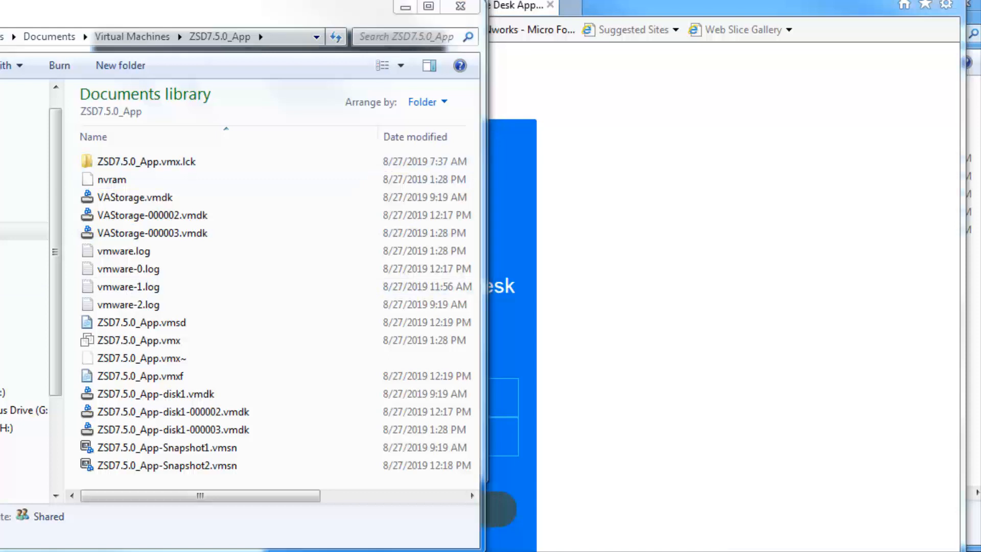
Step: Copy VAStorage.vmdk through VAStorage-000003.vmdk from ZSD7.5.0_App into ZSD8.1.0_Appliance-x86_64, then close both folders
key(alt+Tab)
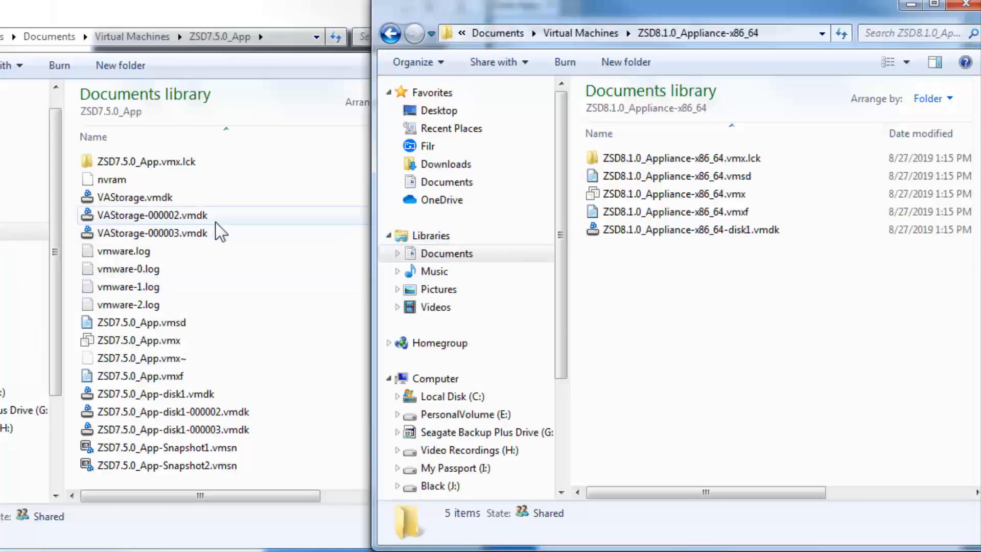
click(164, 201)
shift+click(182, 236)
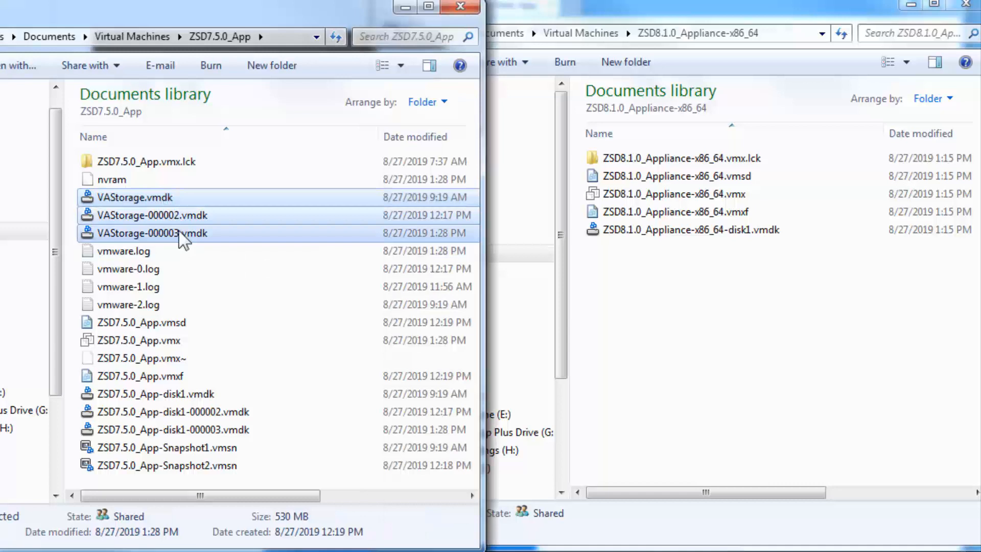
right_click(179, 233)
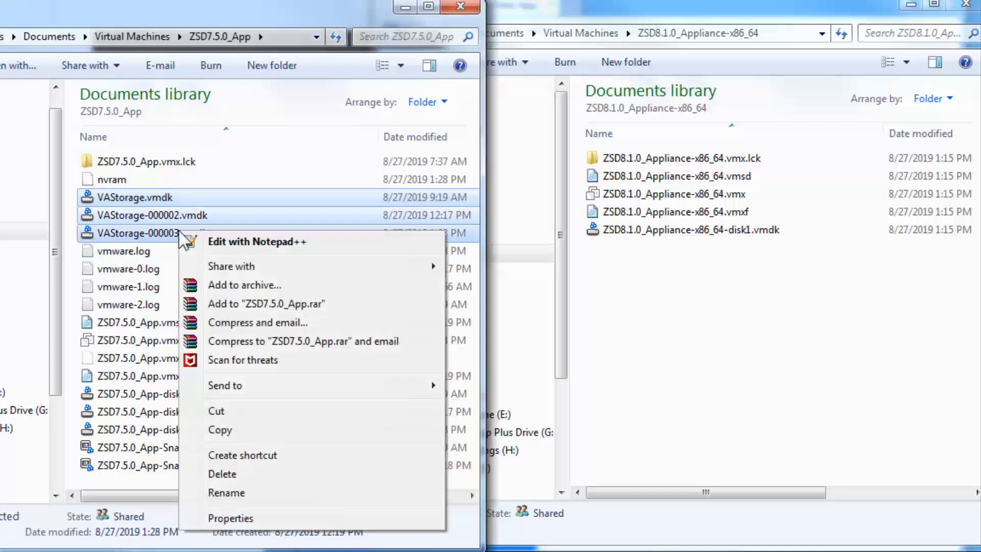
click(271, 433)
click(658, 370)
right_click(656, 362)
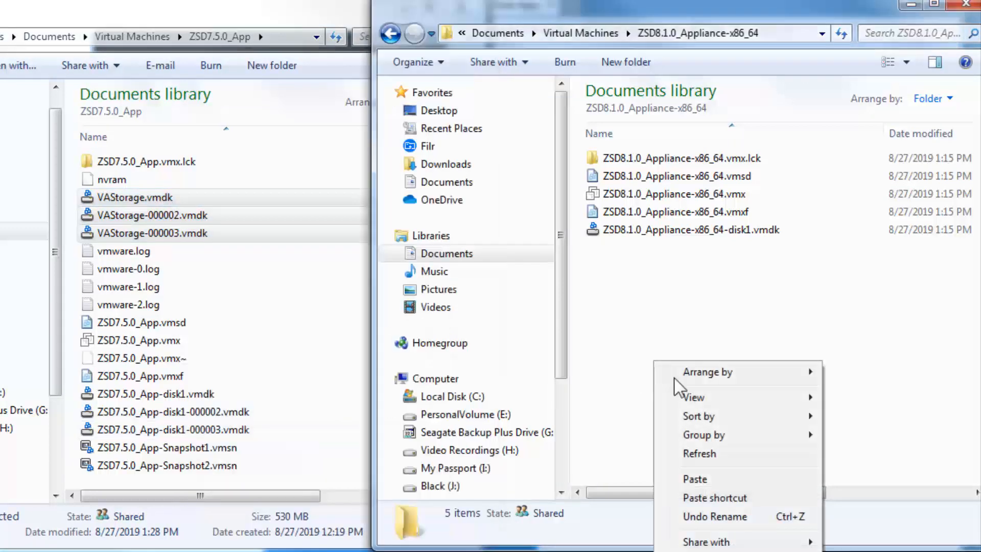
click(721, 480)
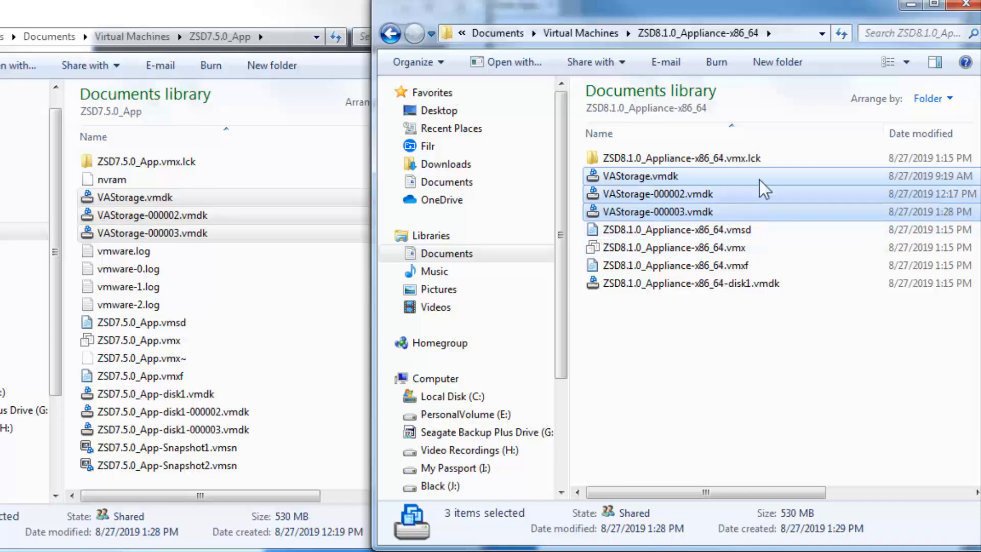
click(963, 3)
click(459, 2)
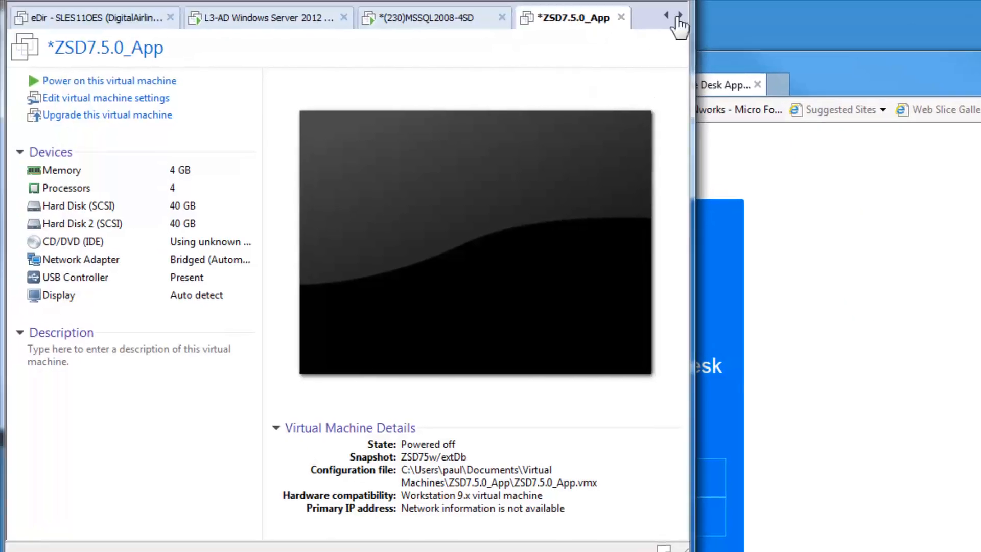
Step: Check the 7.5 VM's second hard disk file path in its settings, then cancel
right_click(562, 20)
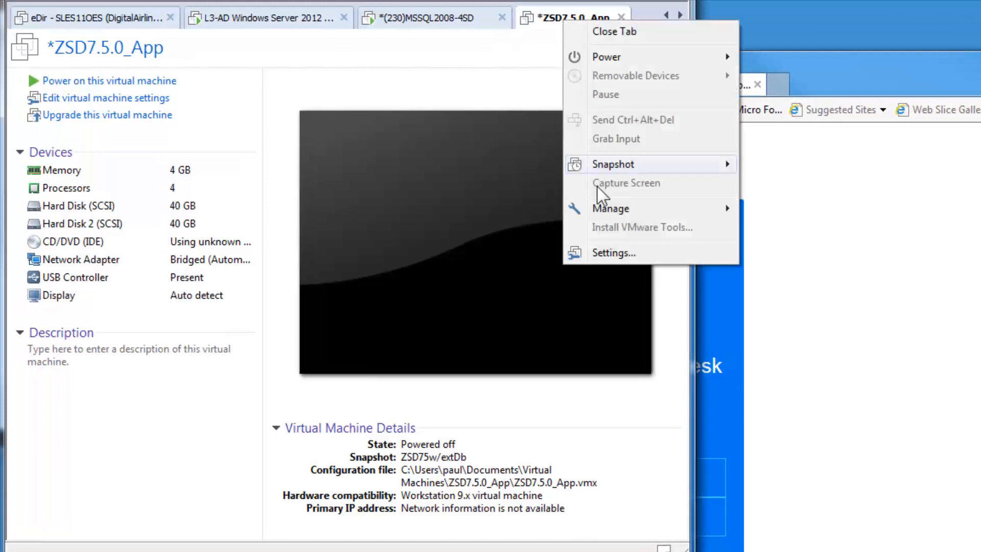
click(603, 256)
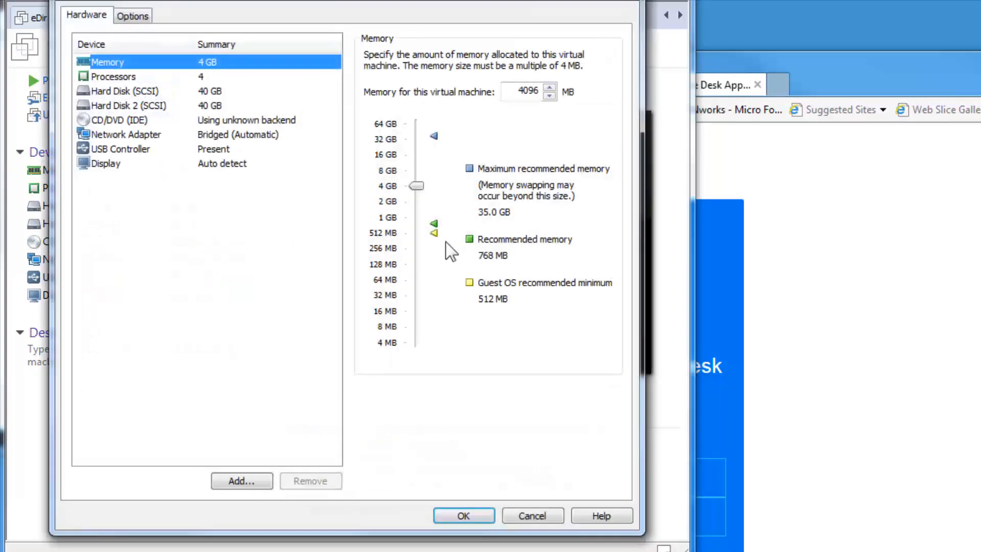
click(153, 105)
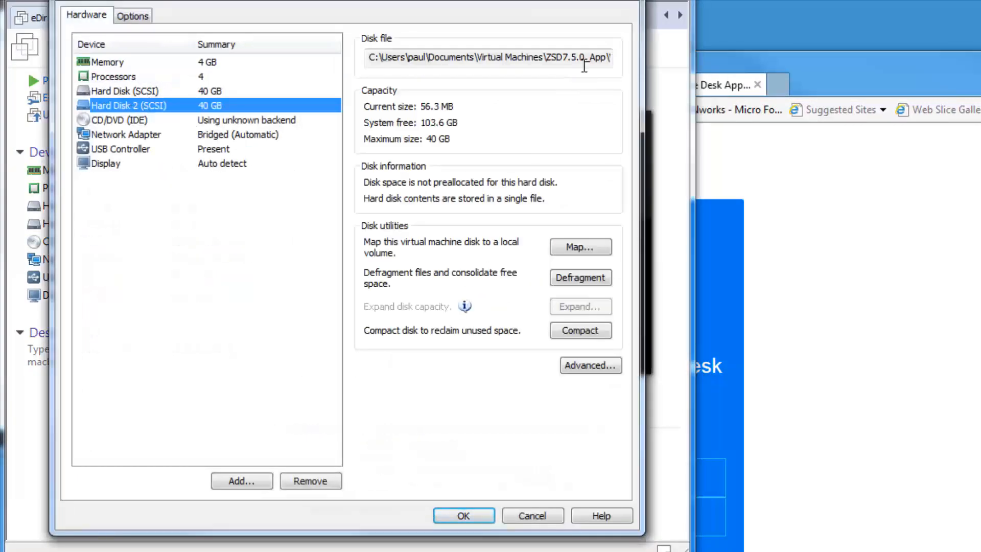
drag(592, 57, 673, 56)
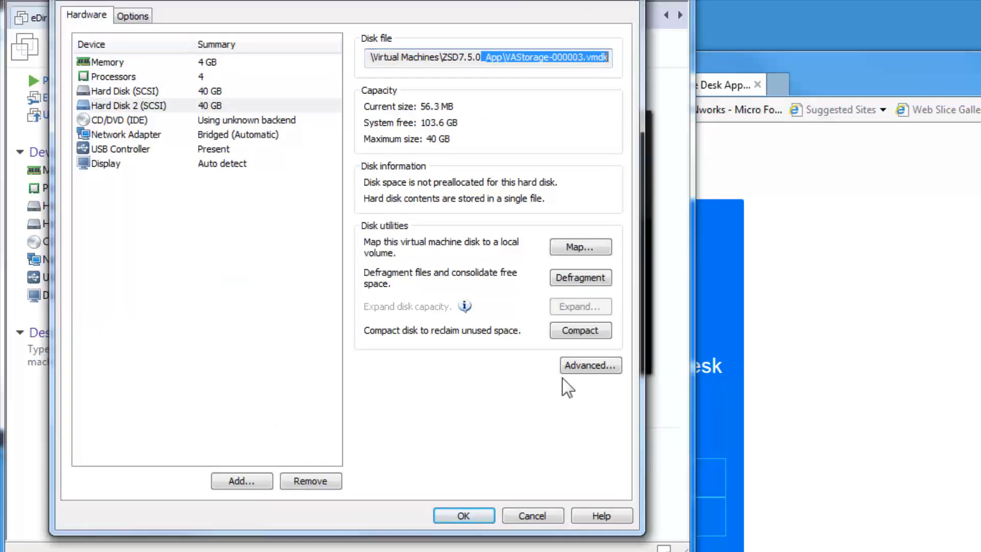
click(531, 513)
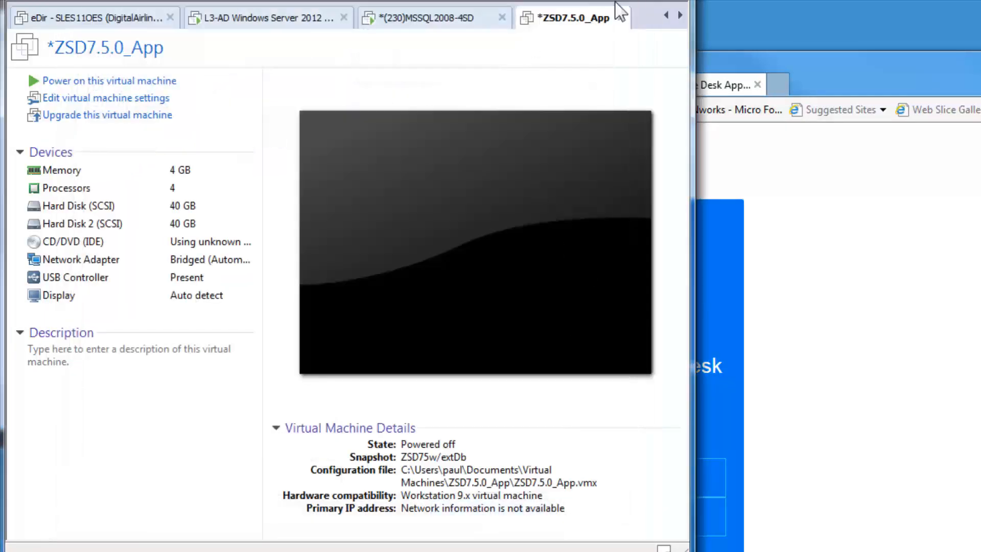
Step: In the ZSD8.1.0_Appliance-x86_64 settings, add a SCSI hard disk using an existing virtual disk
click(680, 15)
click(680, 15)
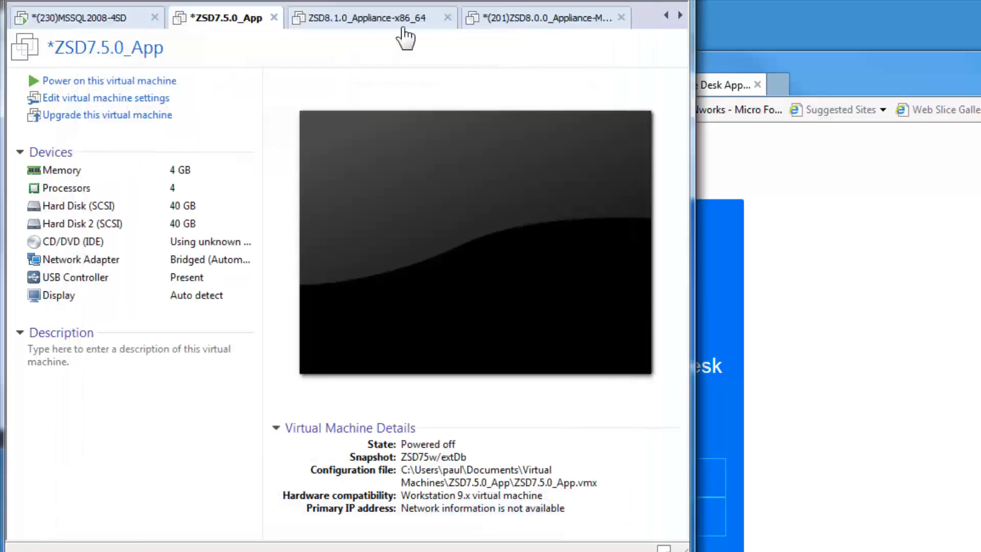
click(358, 30)
right_click(358, 31)
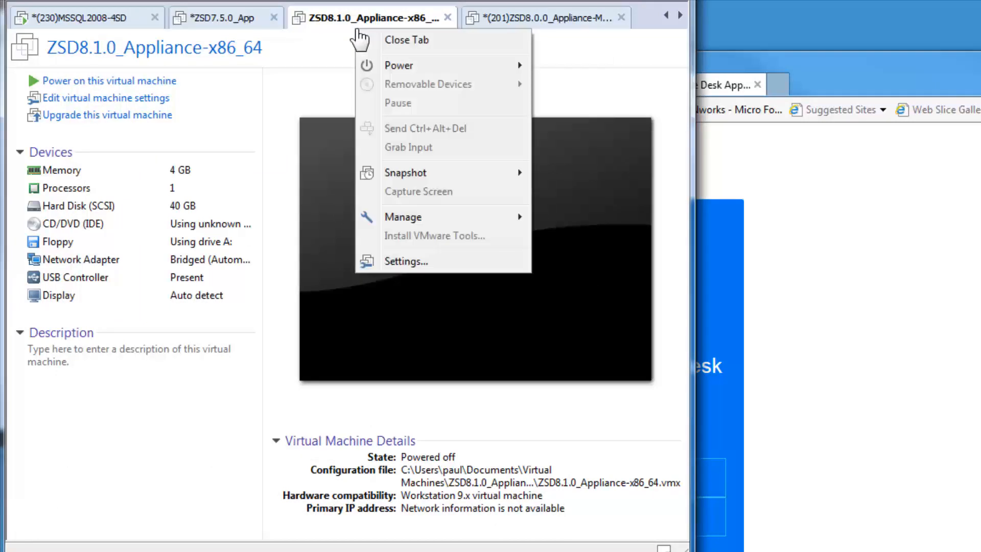
click(419, 260)
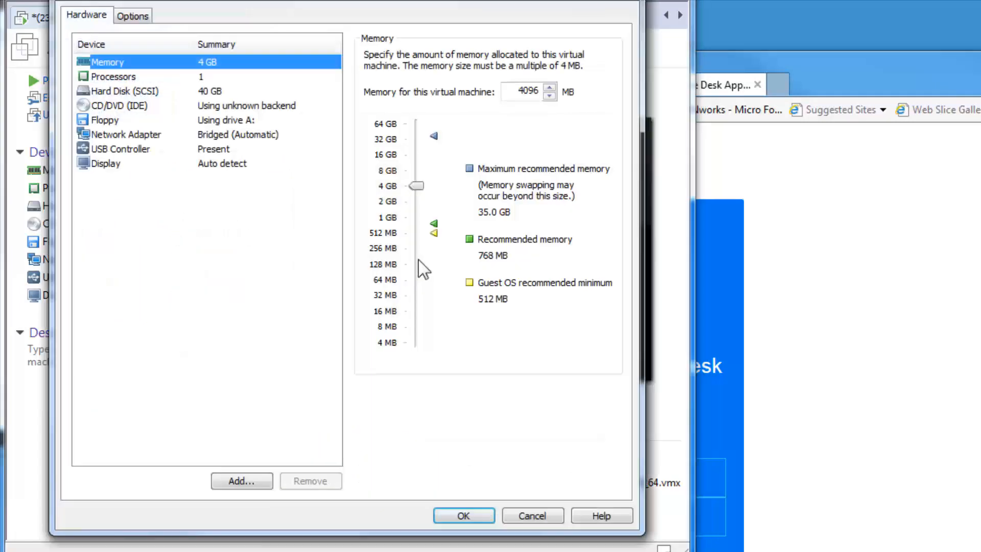
click(247, 481)
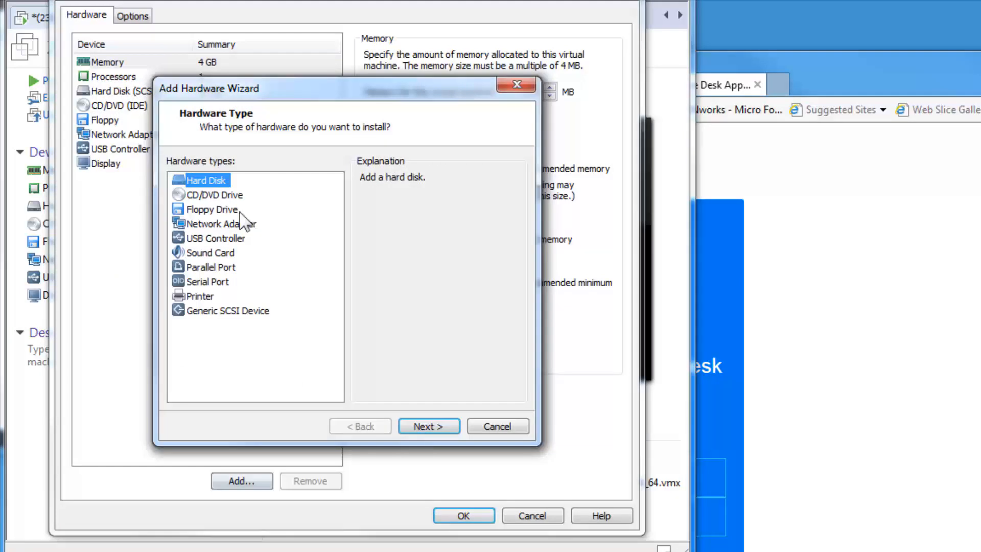
click(422, 427)
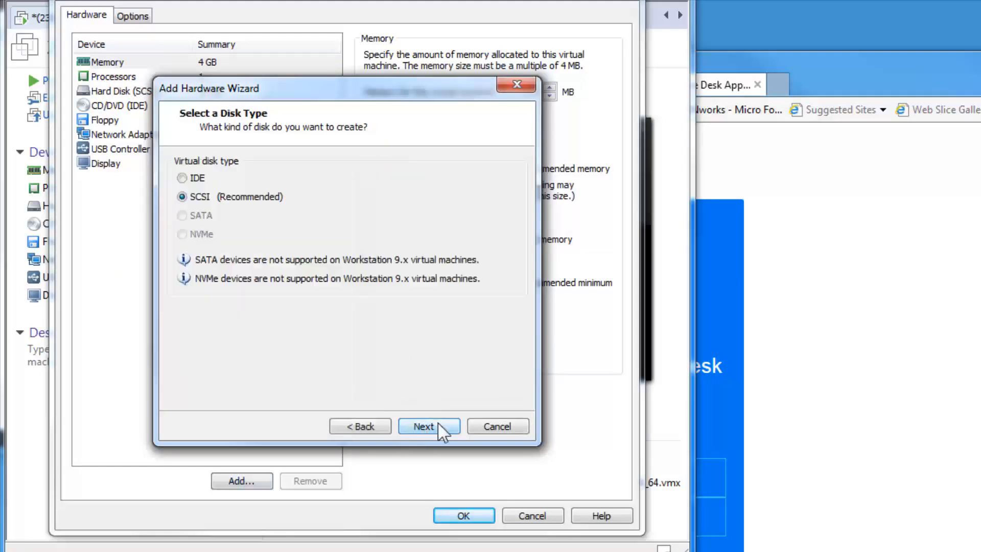
click(438, 427)
click(228, 250)
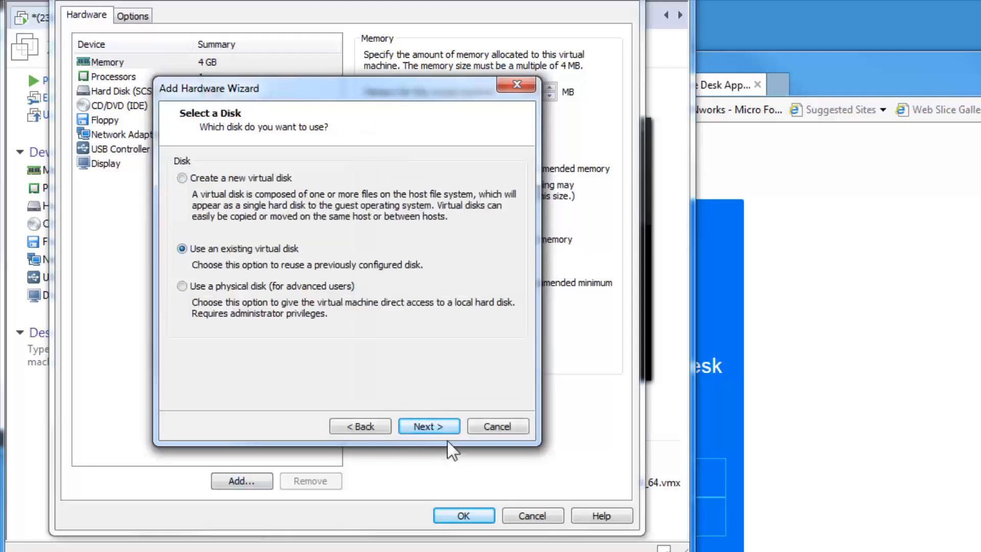
click(440, 427)
Step: Choose VAStorage-000003.vmdk from the ZSD8.1.0_Appliance-x86_64 folder as the disk file and finish
click(485, 180)
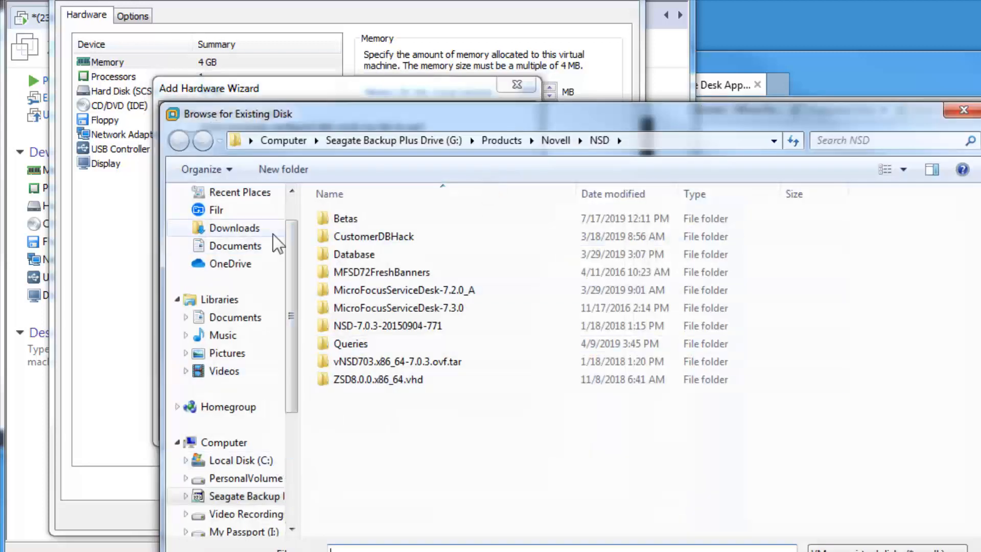
click(257, 249)
scroll(405, 337, down, 5)
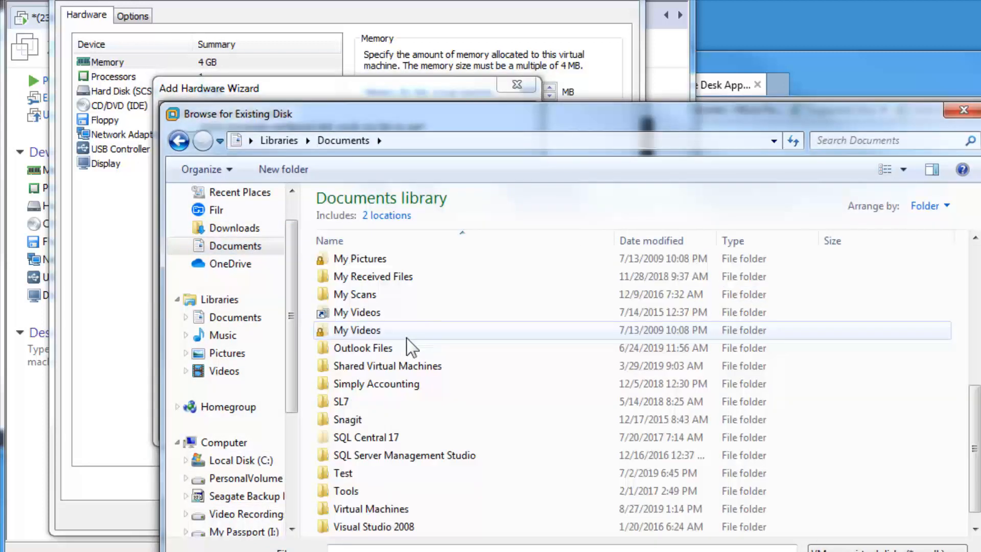
double_click(368, 509)
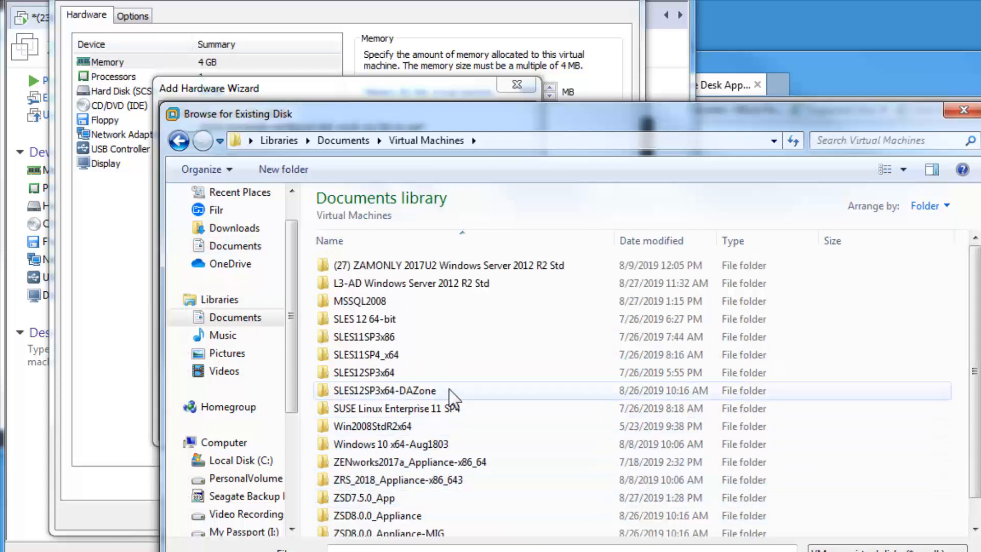
scroll(450, 394, down, 1)
double_click(403, 526)
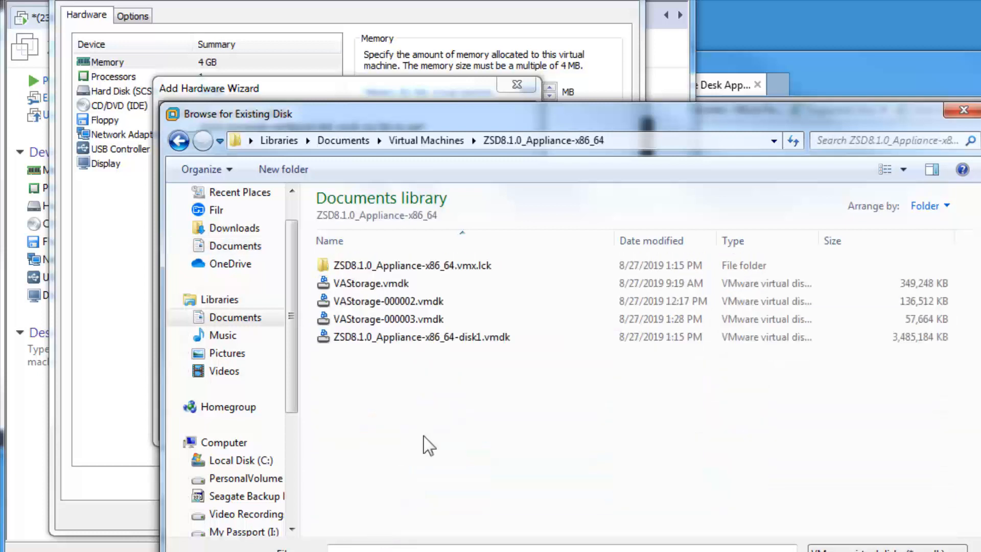
double_click(406, 337)
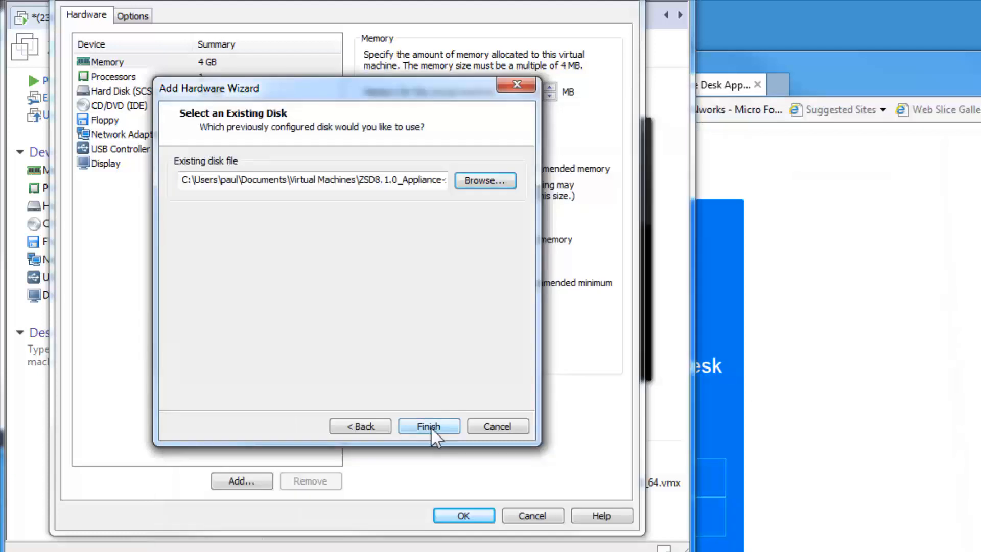
click(430, 427)
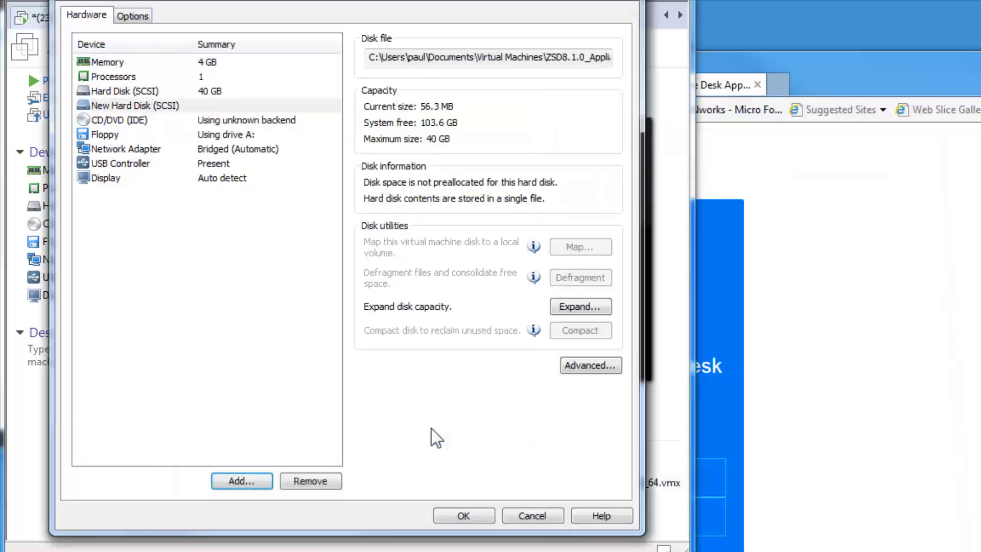
Step: Save the 8.1 appliance settings, power it on and boot the ZSD_8.1.0 entry
click(459, 514)
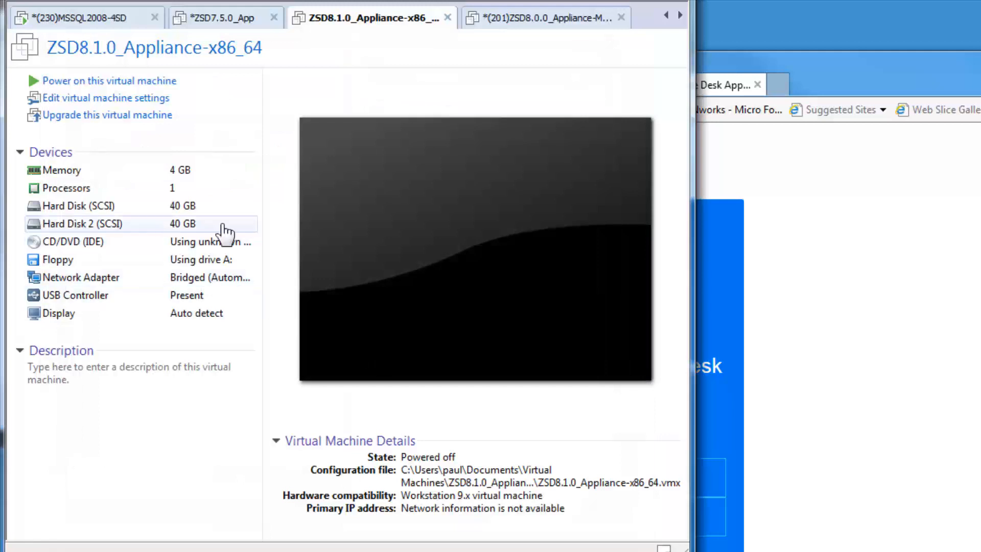
click(226, 2)
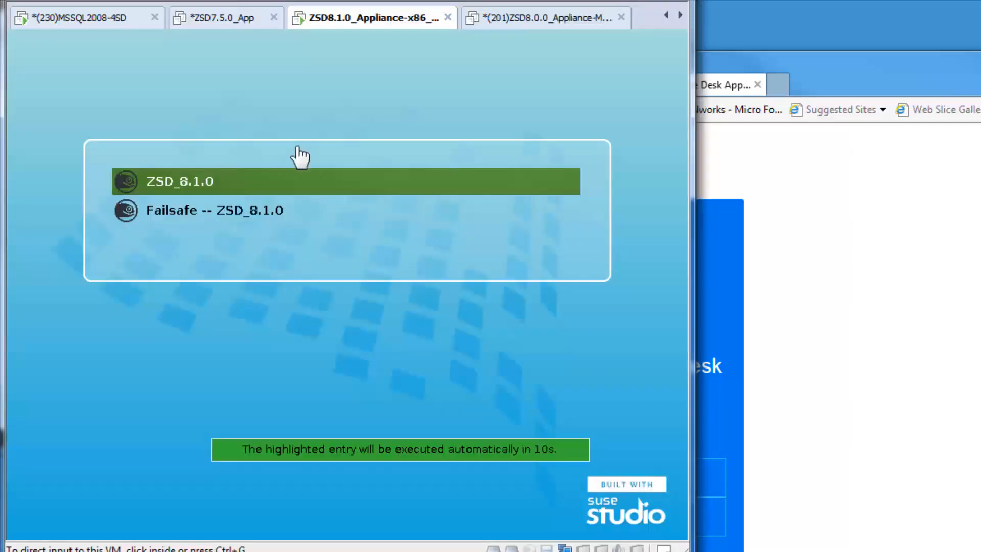
click(306, 184)
key(Return)
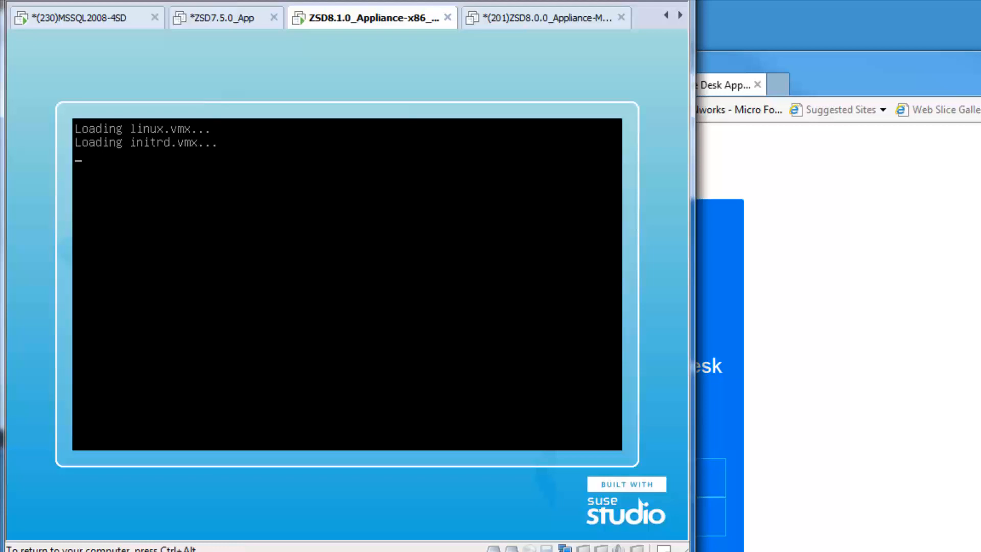
key(ctrl+alt)
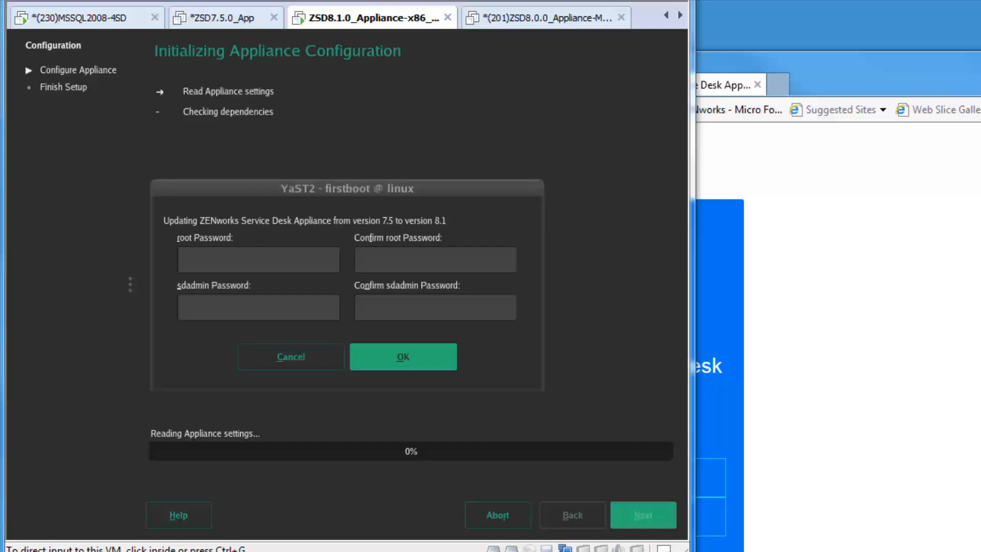
Step: Enter and confirm the root and sdadmin passwords in the YaST2 update dialog, then submit
click(271, 255)
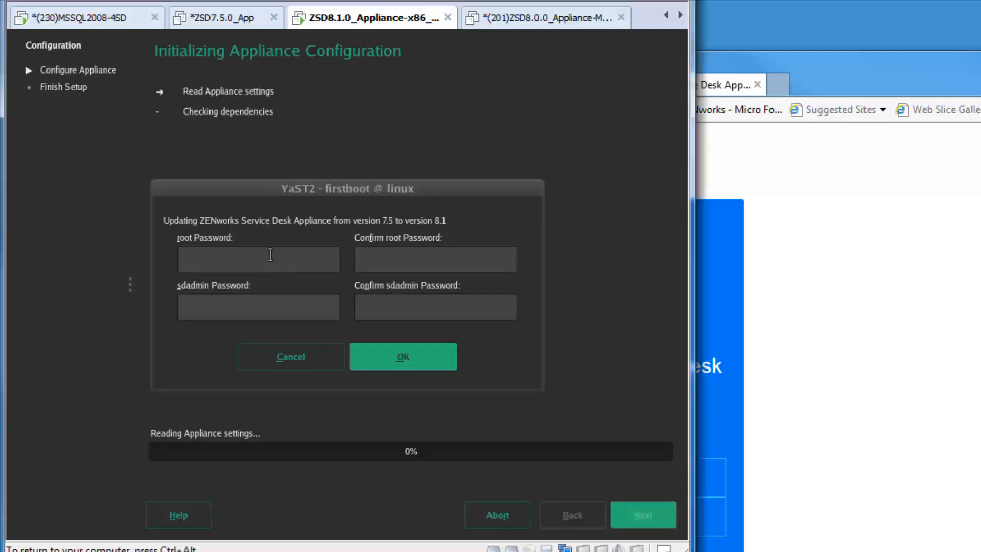
text(novell)
key(Tab)
text(novel)
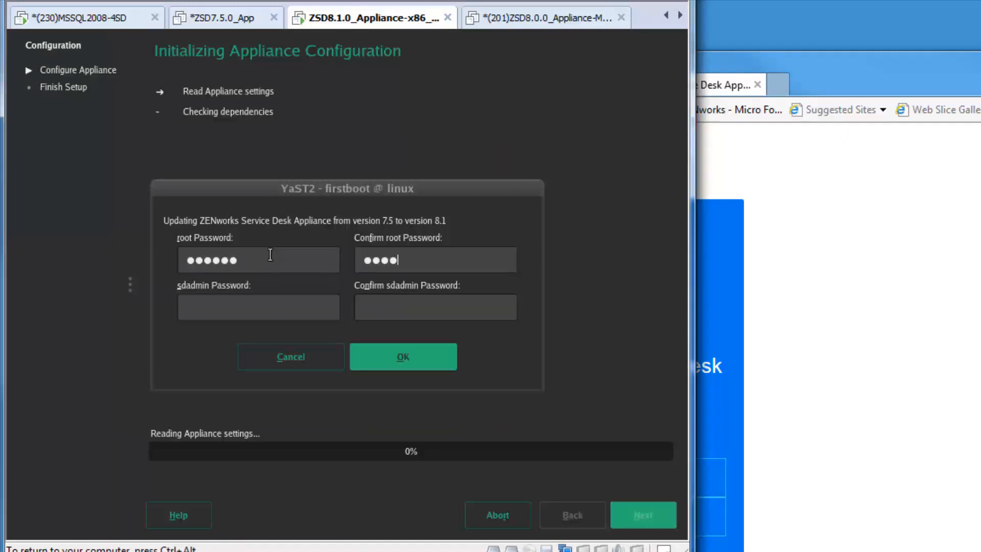
text(l)
key(Tab)
text(novell)
key(Tab)
text(novell)
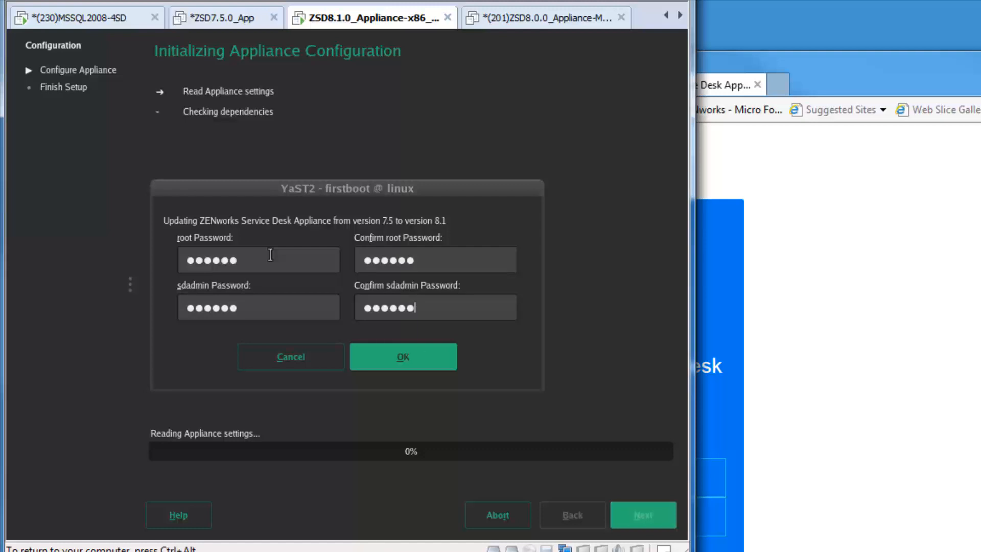
click(384, 354)
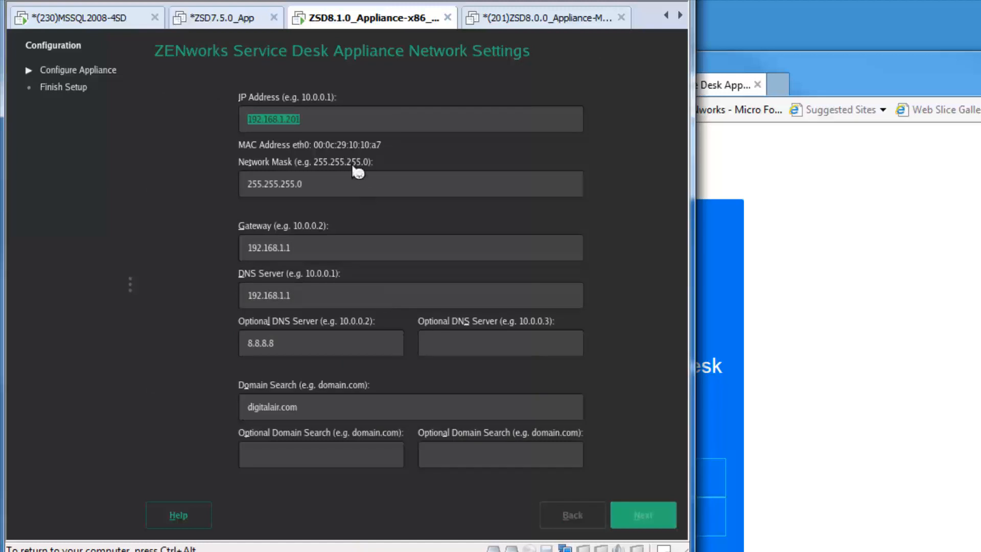
Step: Accept the prefilled network settings (IP 192.168.1.201) and let appliance configuration finish
key(Return)
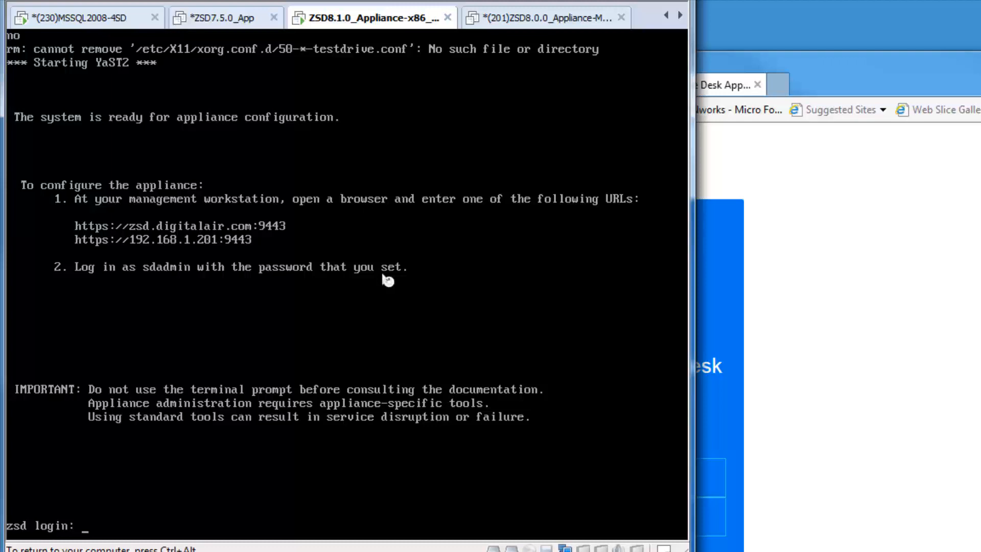
Step: Reload the appliance administration page and remove 'login?logout=true' from its address
key(ctrl+alt)
click(892, 218)
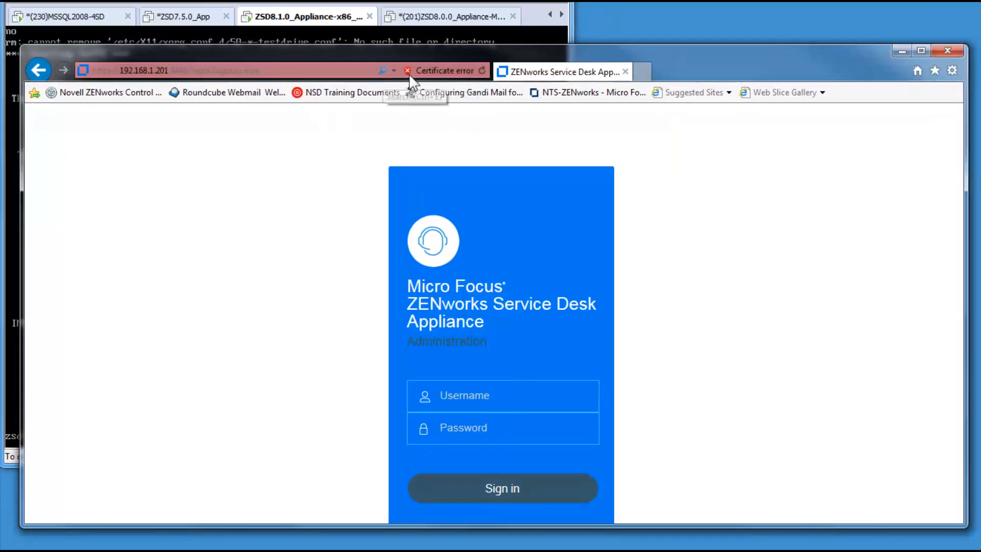
click(482, 70)
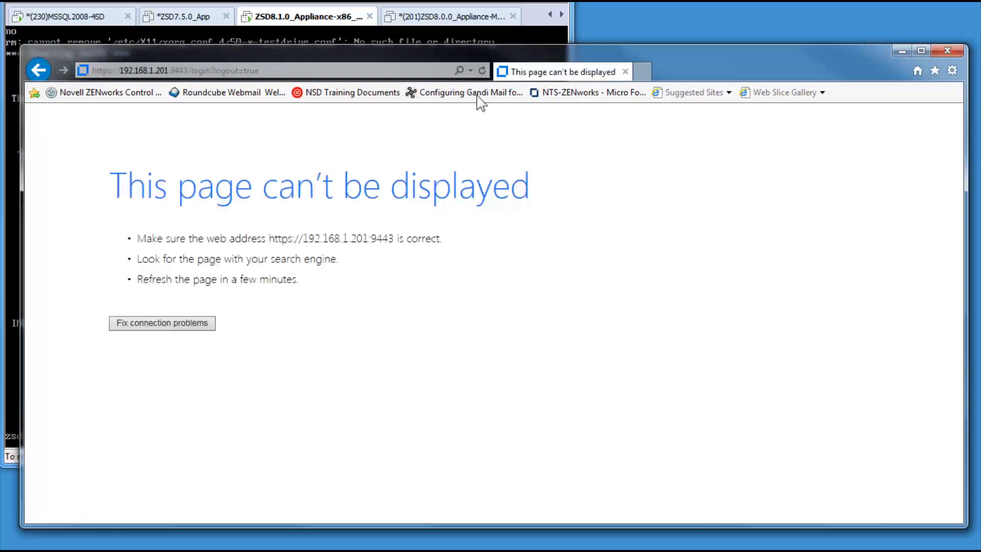
click(482, 71)
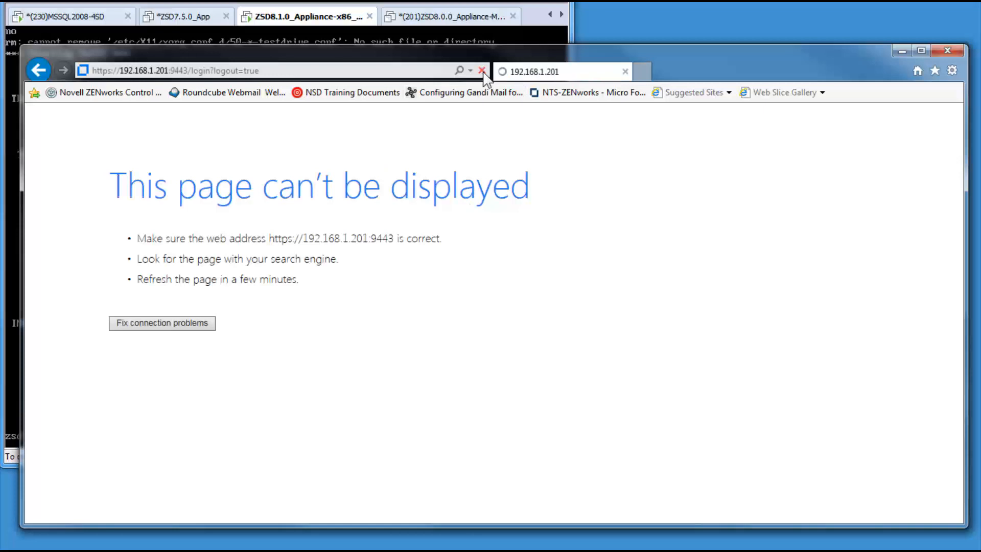
click(214, 68)
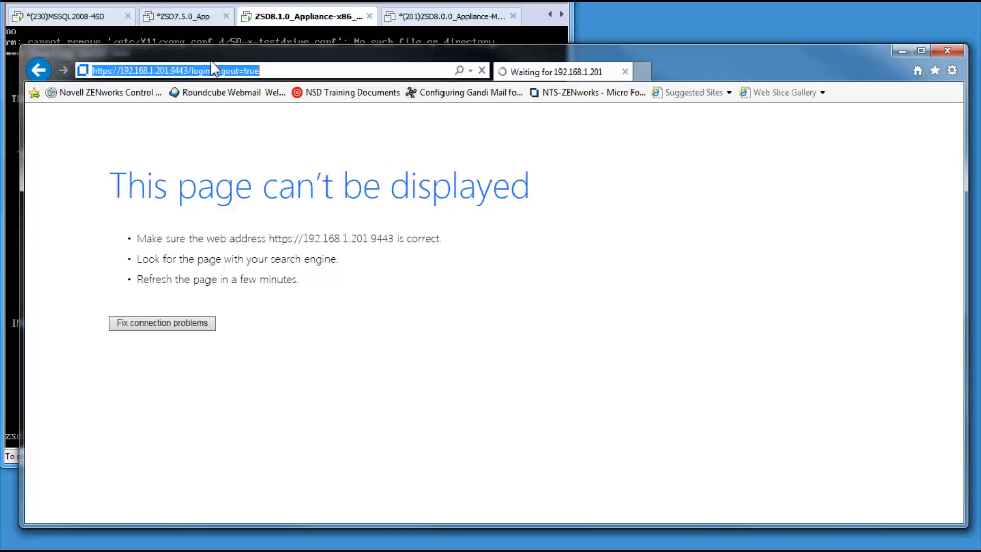
click(192, 70)
drag(193, 70, 297, 75)
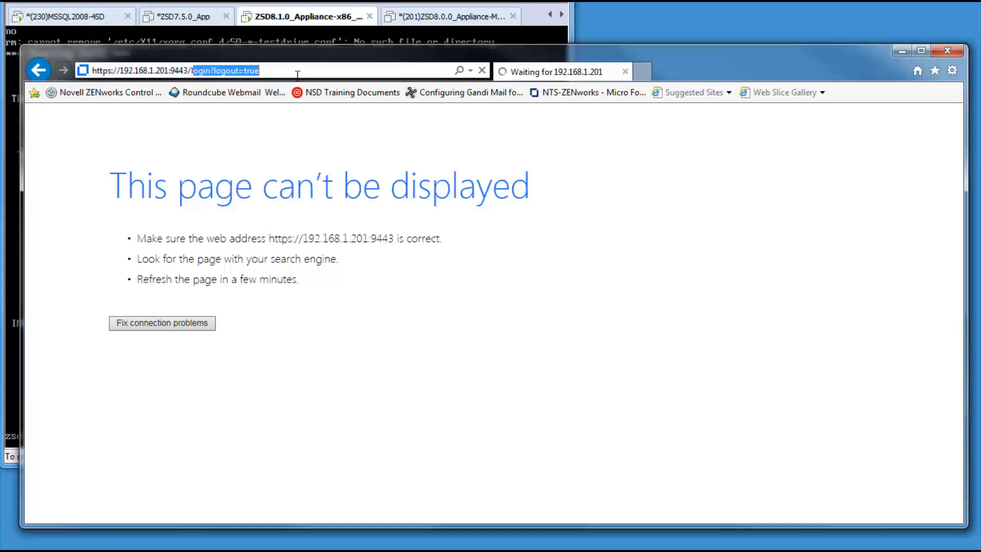
key(BackSpace)
key(Return)
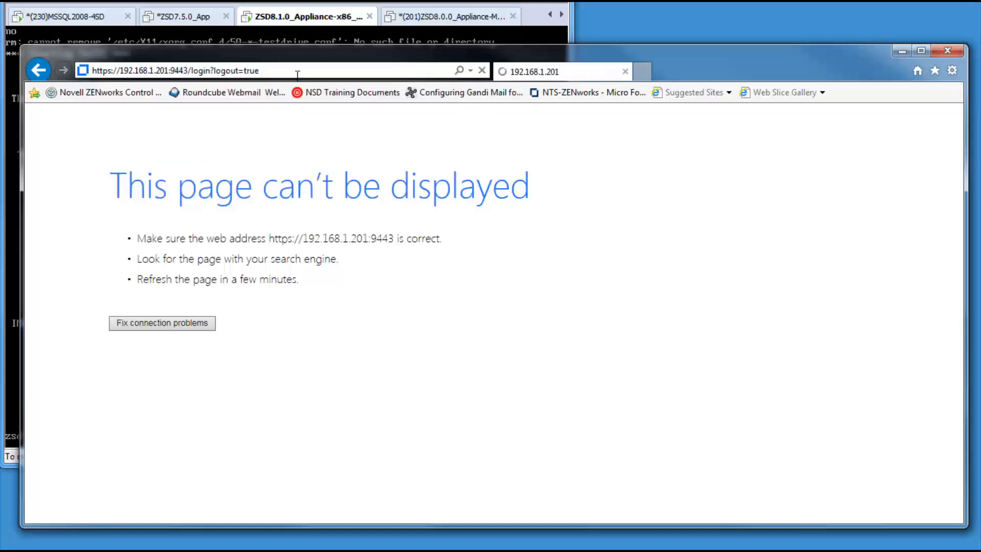
Step: Sign in as sdadmin with the account password and open Classic ZENworks Service Desk
click(473, 398)
text(sdadmin)
key(Tab)
text(******)
key(Return)
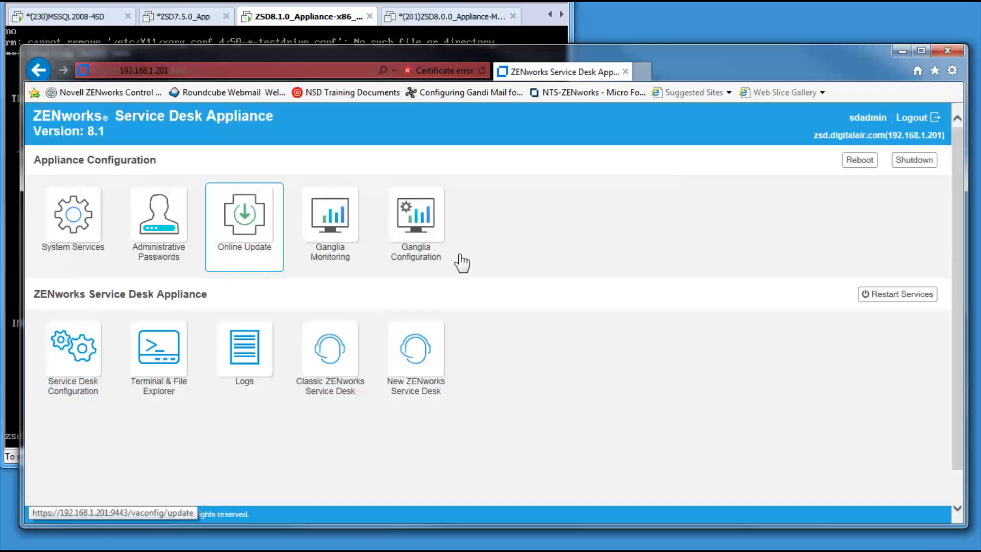
click(322, 354)
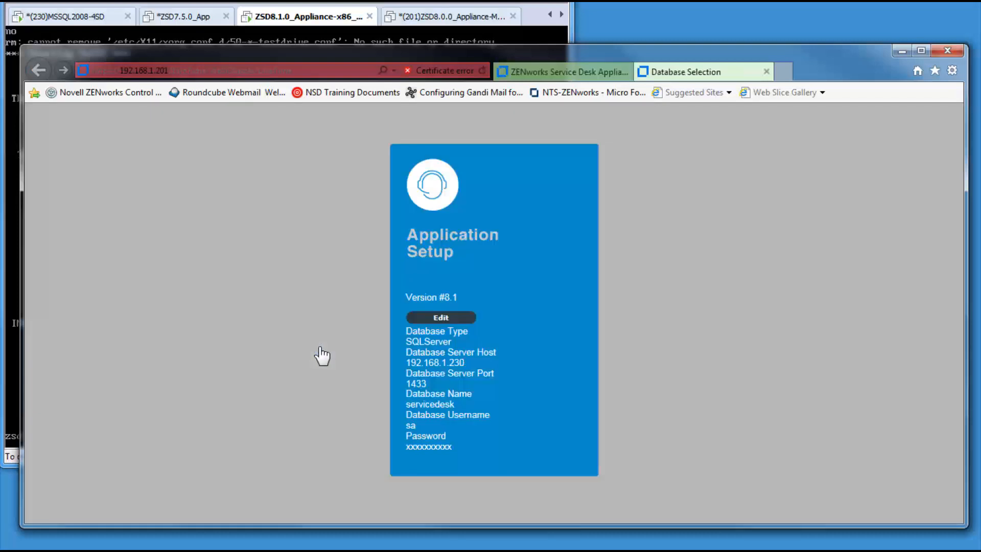
Step: Edit the servicedesk database connection on 192.168.1.230 and test it
click(441, 317)
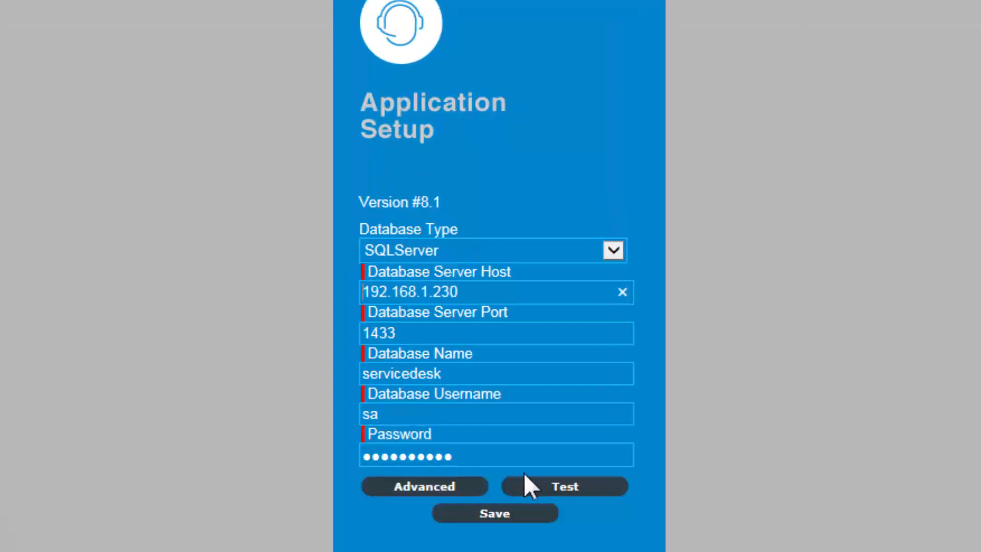
click(553, 487)
scroll(619, 361, down, 1)
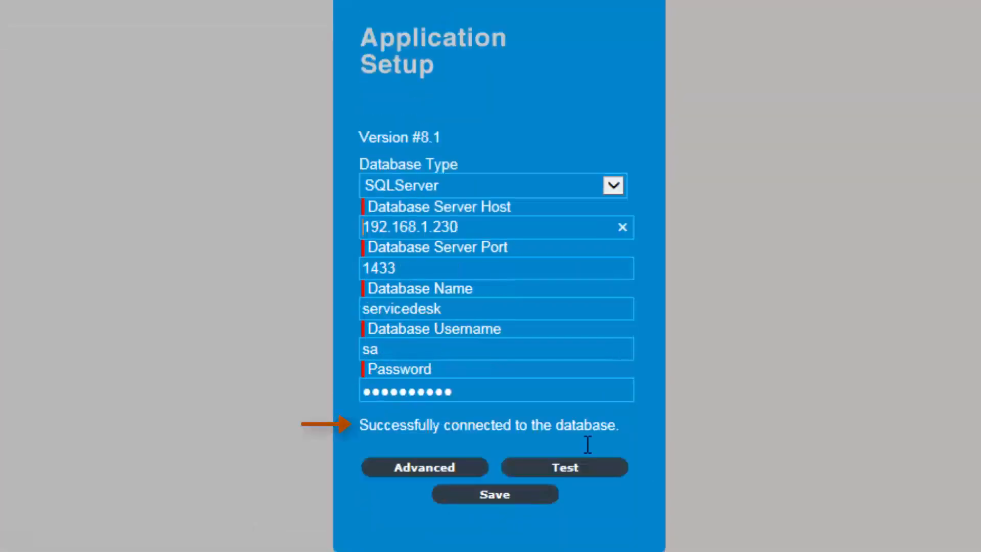
Step: Upgrade the servicedesk database to Version 8.1 from the Advanced options and confirm
click(436, 470)
scroll(686, 404, down, 2)
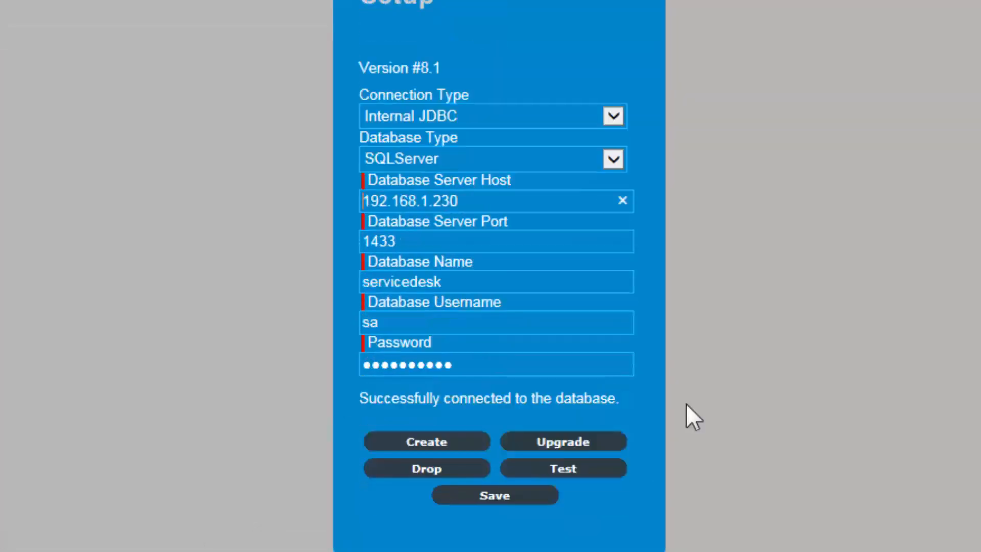
click(569, 442)
scroll(546, 399, down, 3)
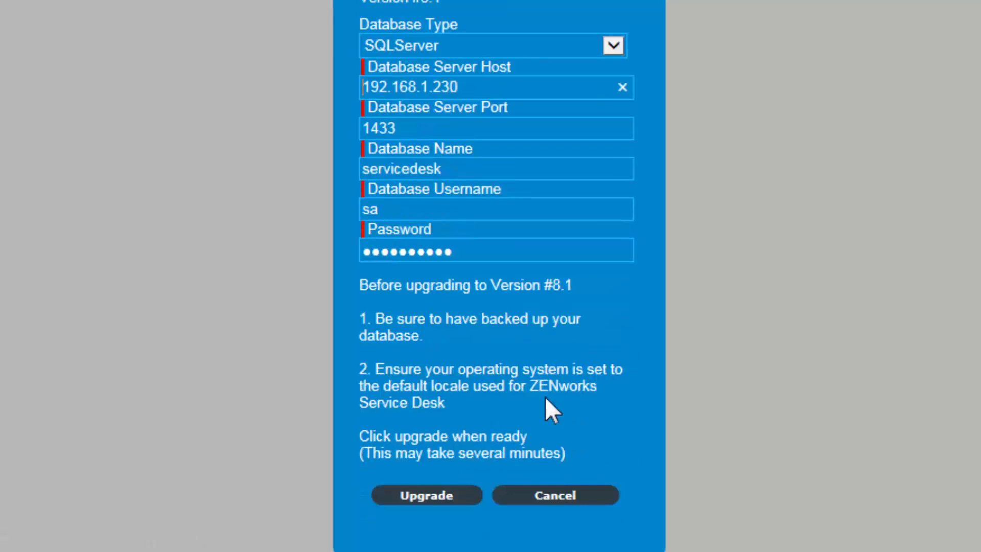
click(409, 491)
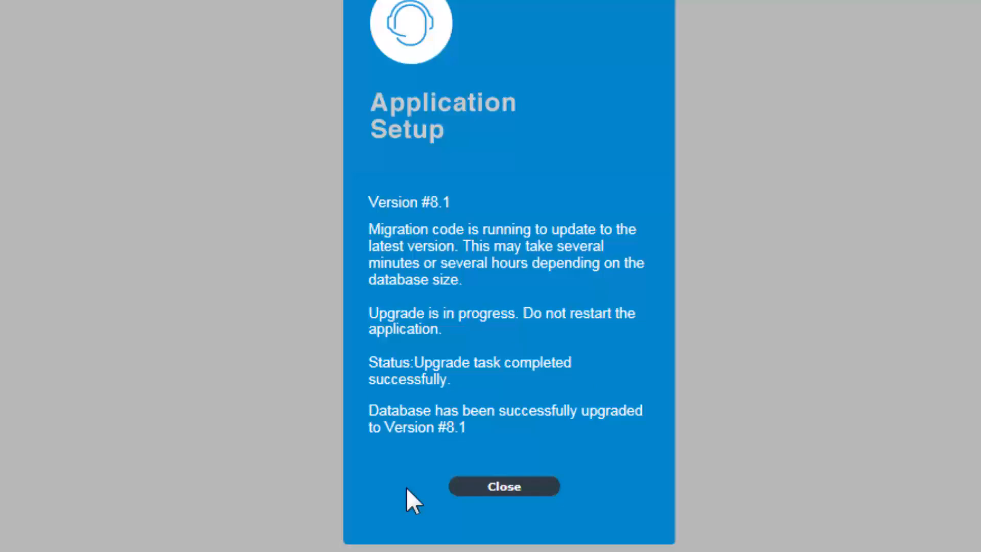
Step: Finish setup and sign in to Service Desk as admin with the account password
click(488, 485)
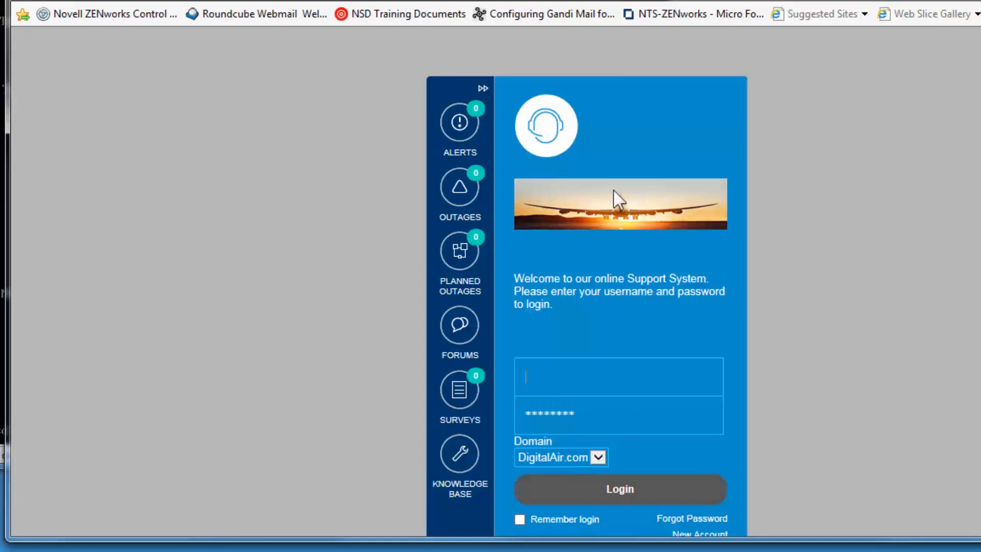
click(570, 376)
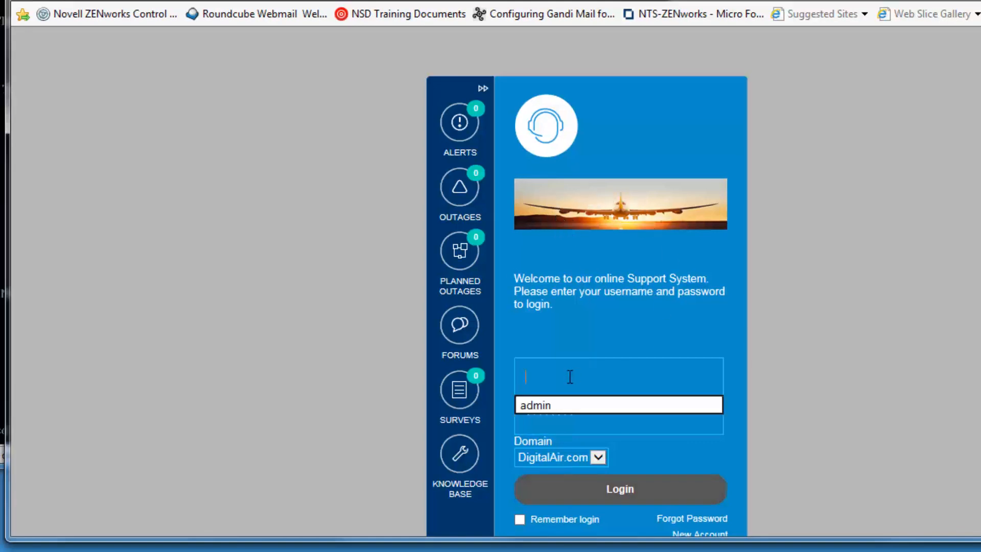
text(admin)
key(Tab)
text(admin)
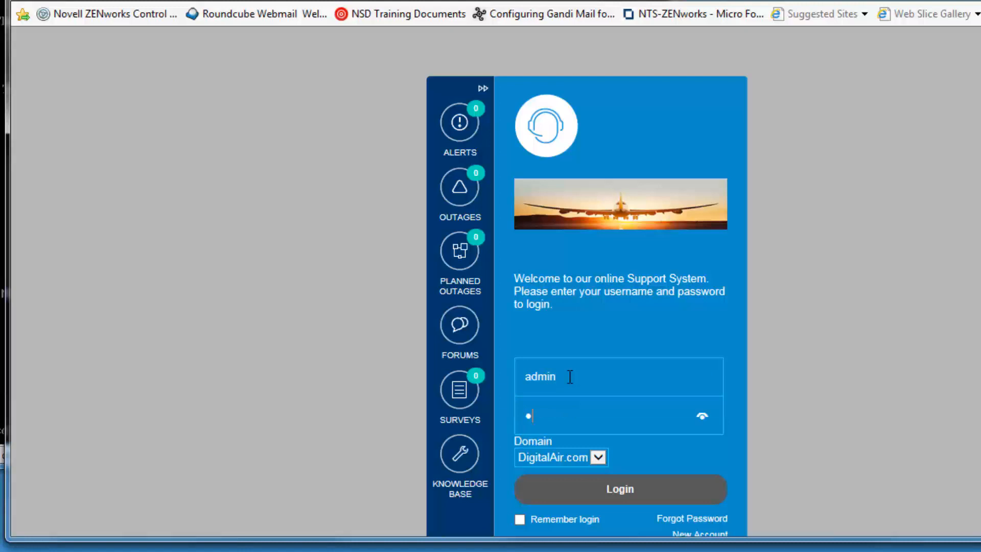
key(Return)
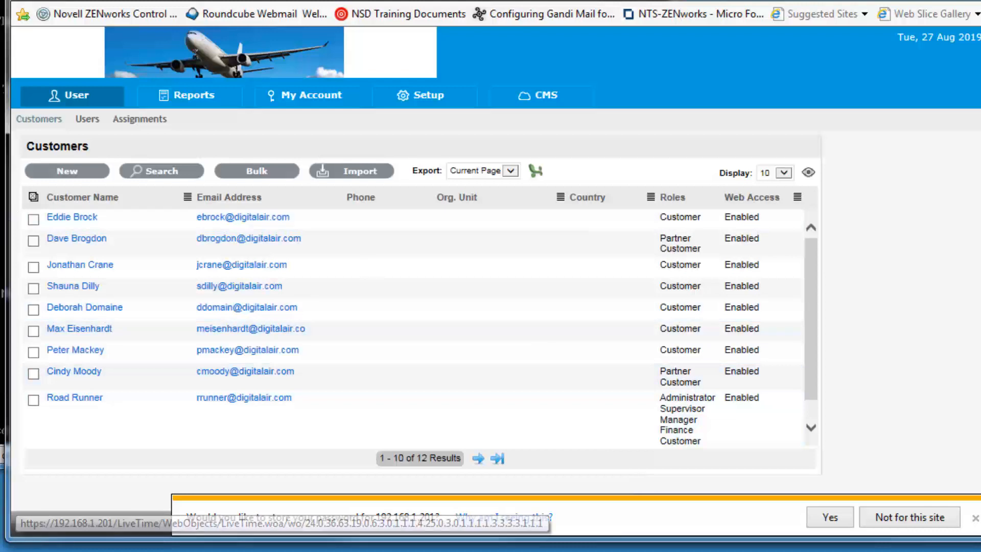
Step: Review the users list and the Email, Licenses, Database, LDAP and ZENworks (192.168.1.27) settings
click(82, 123)
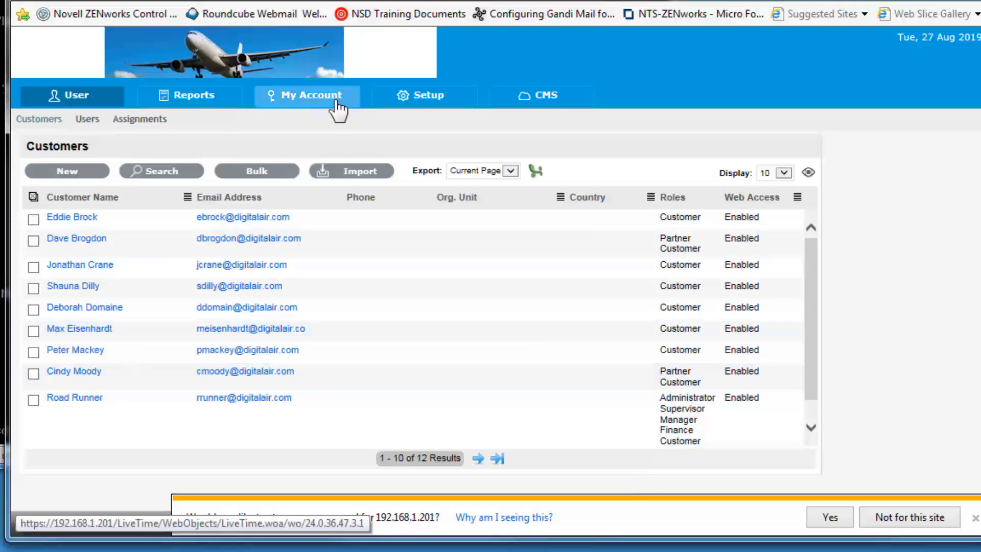
click(416, 102)
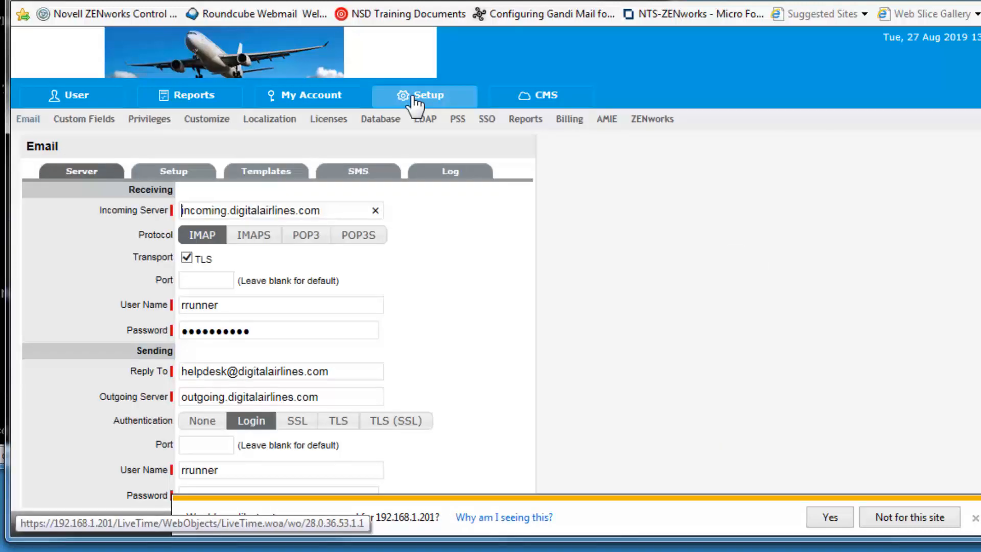
click(345, 123)
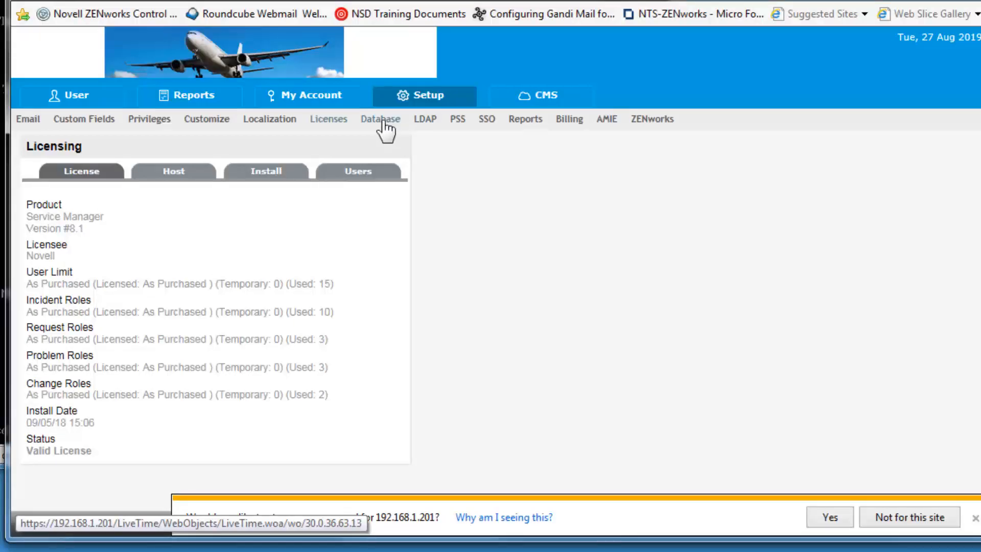
click(383, 122)
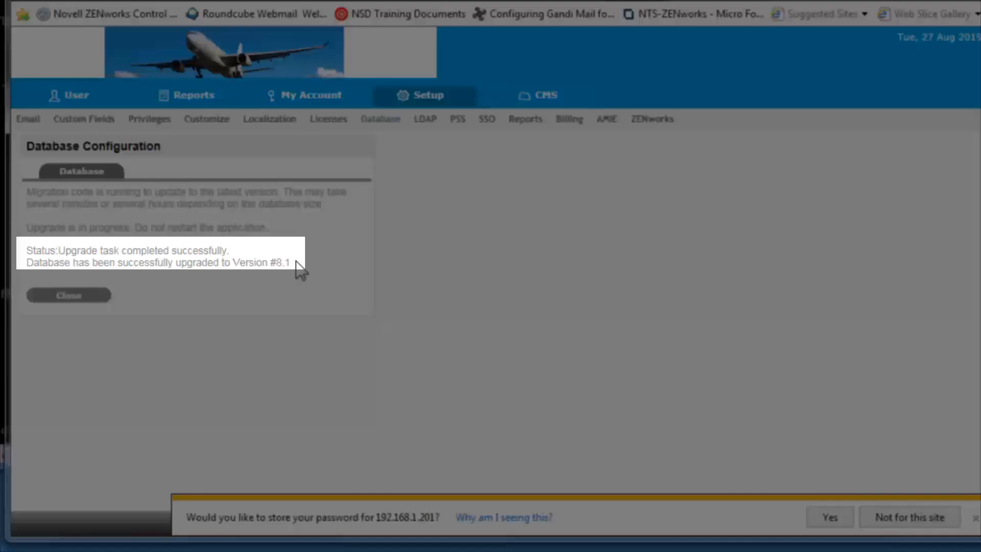
drag(26, 250, 291, 265)
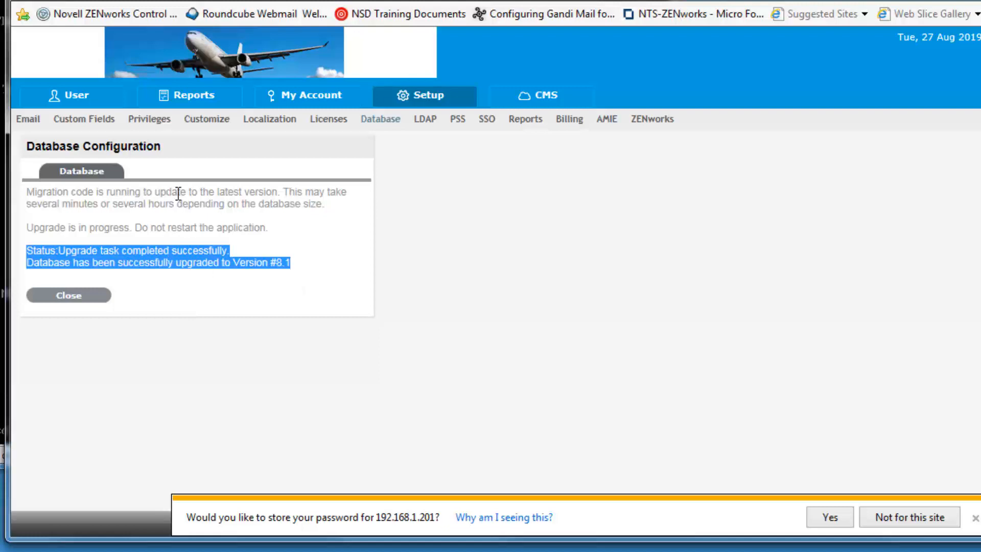
click(428, 123)
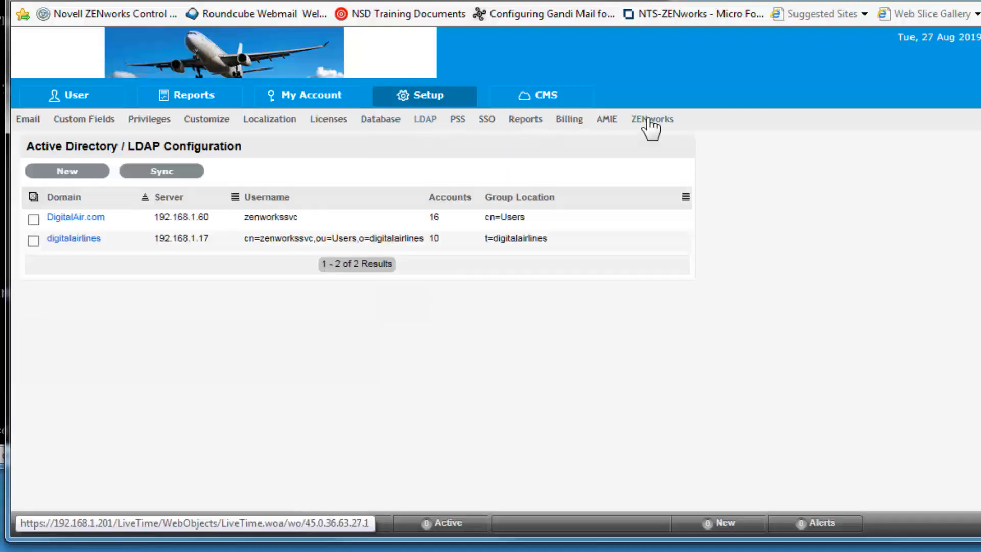
click(650, 123)
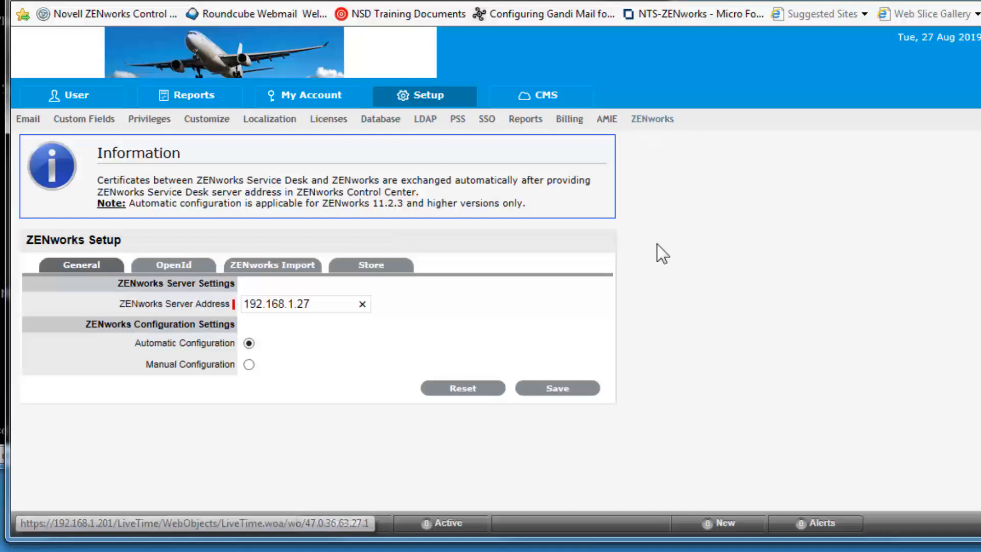